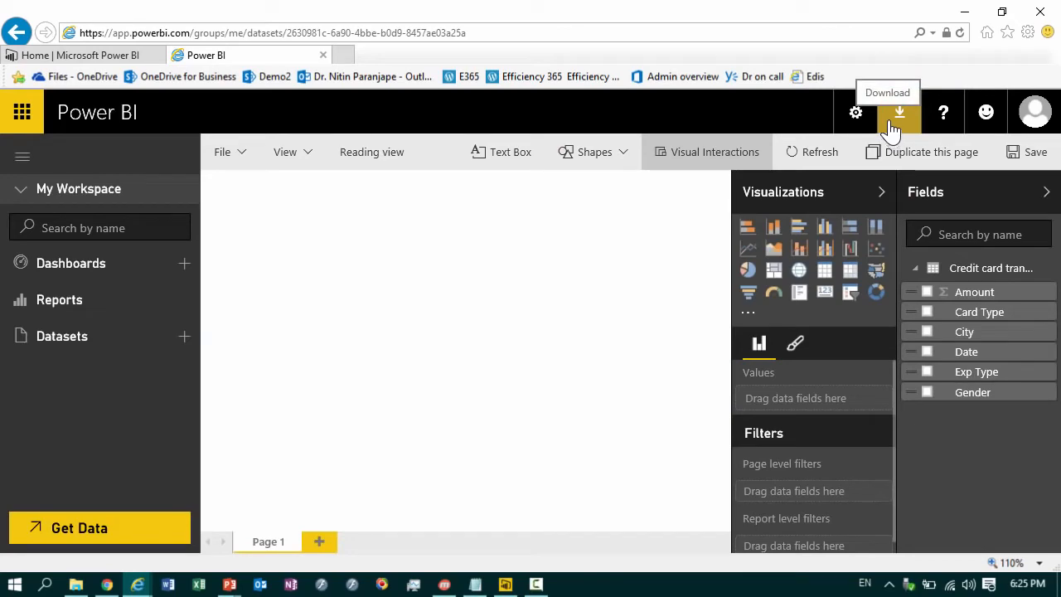
Switch to Power BI Desktop and dismiss its start page to reach the blank report.
left_click(892, 124)
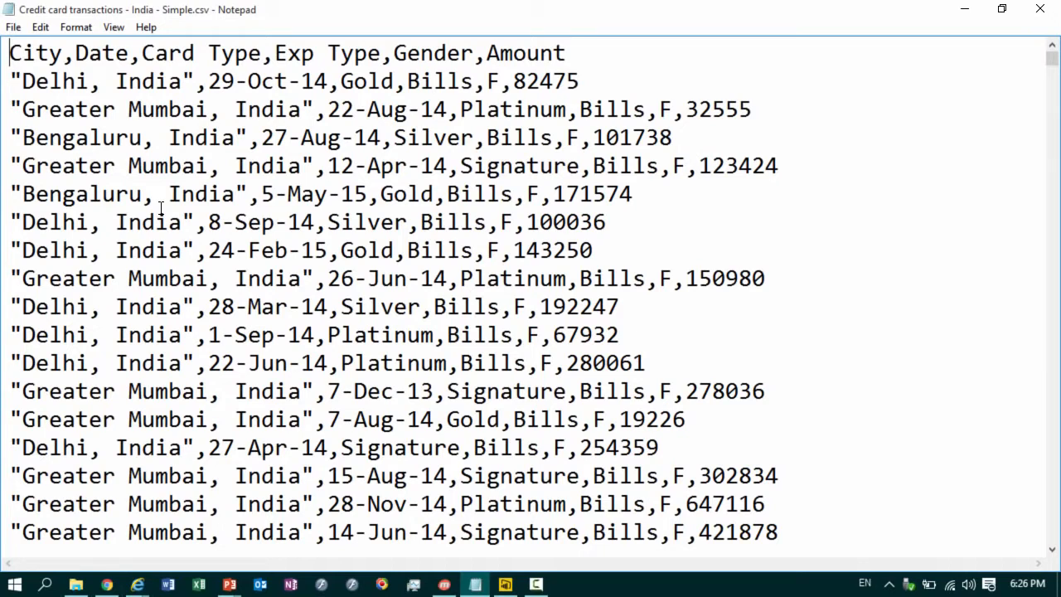
left_click(514, 586)
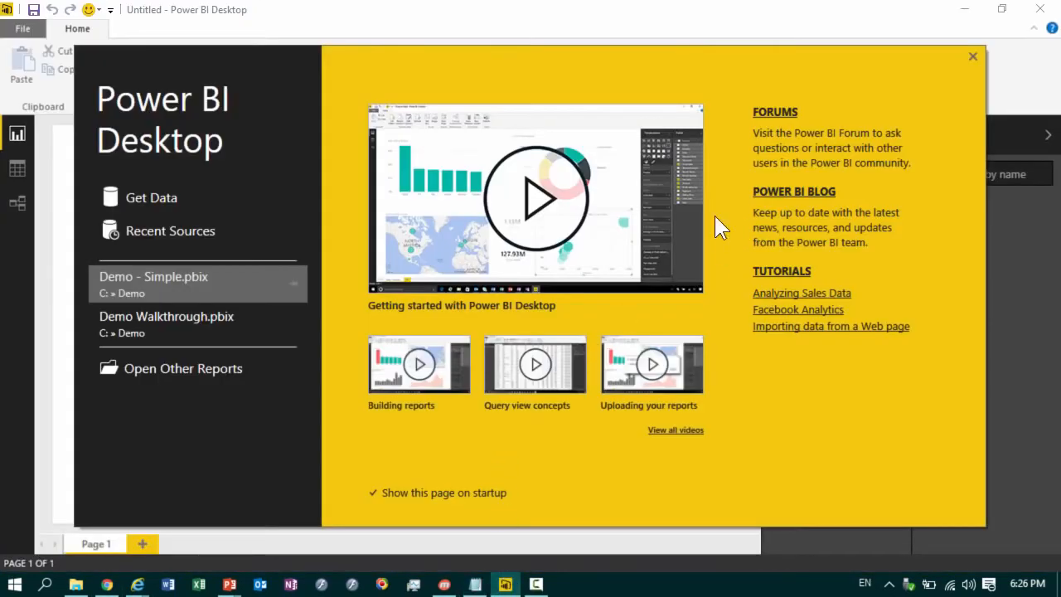
left_click(972, 58)
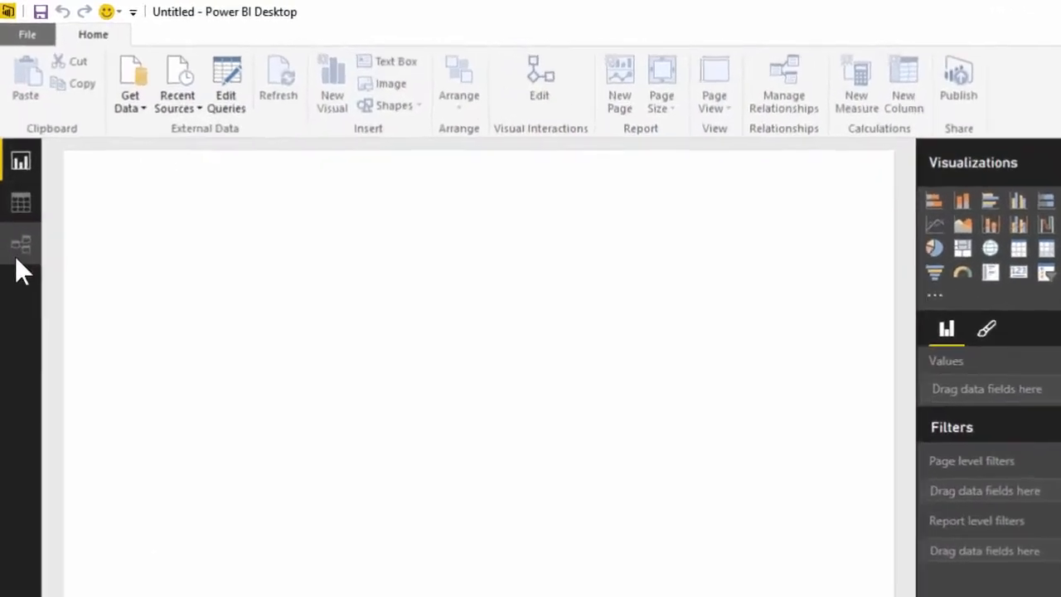
Import the CSV file "Credit card transactions - India - Simple.csv" and load it without editing.
left_click(184, 138)
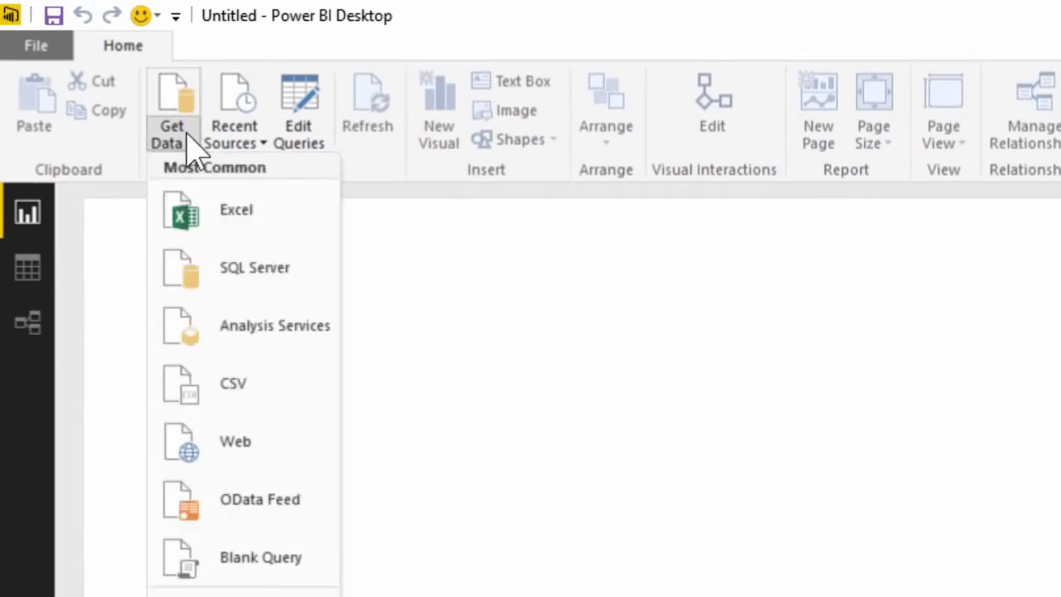
left_click(247, 383)
double_click(680, 187)
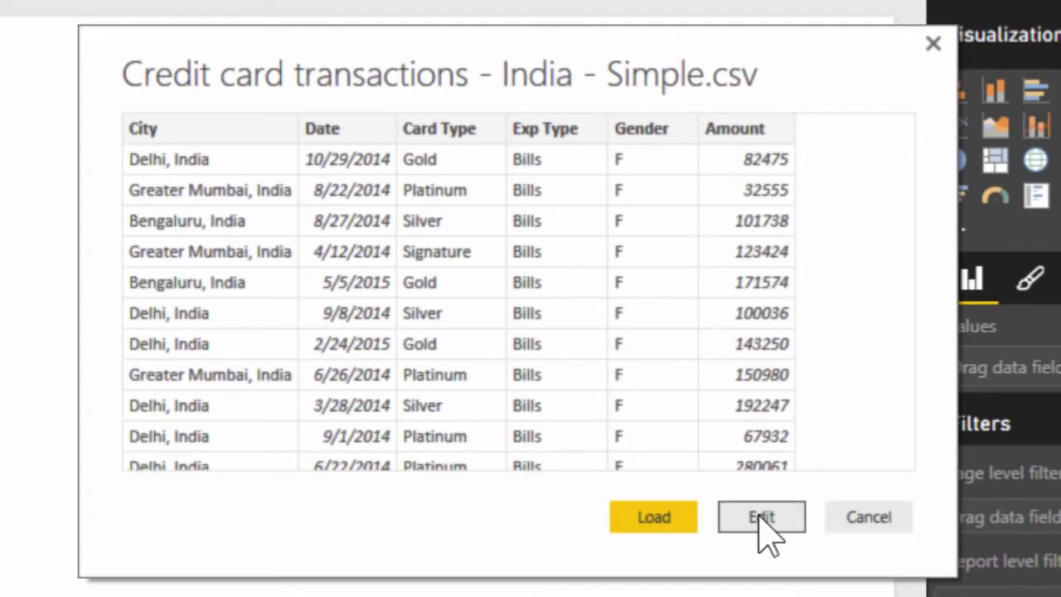
left_click(668, 521)
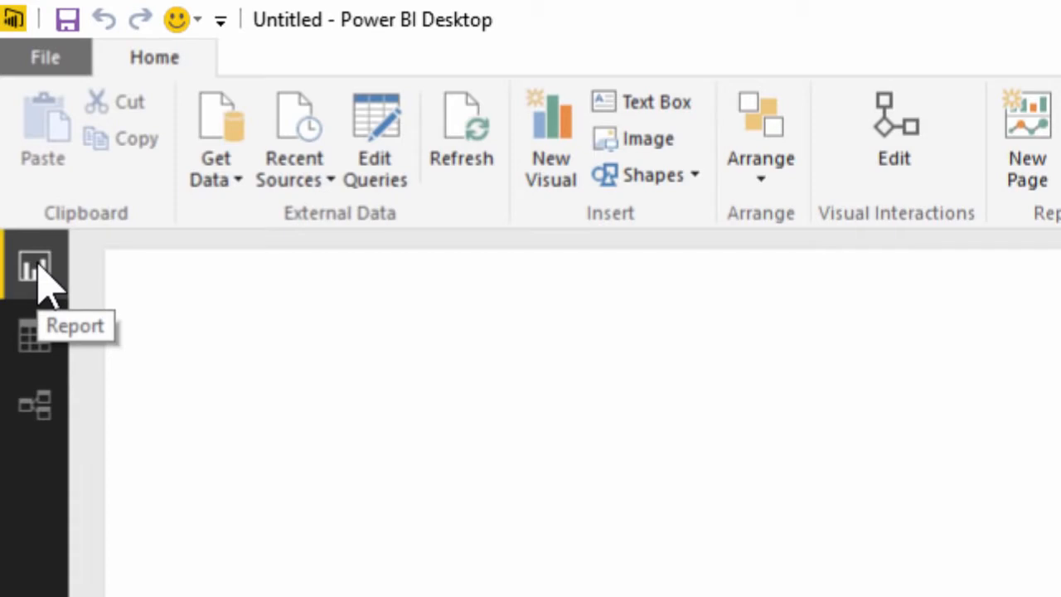
View the loaded records in Data view and the table in Relationships view, and return to the report canvas.
left_click(37, 351)
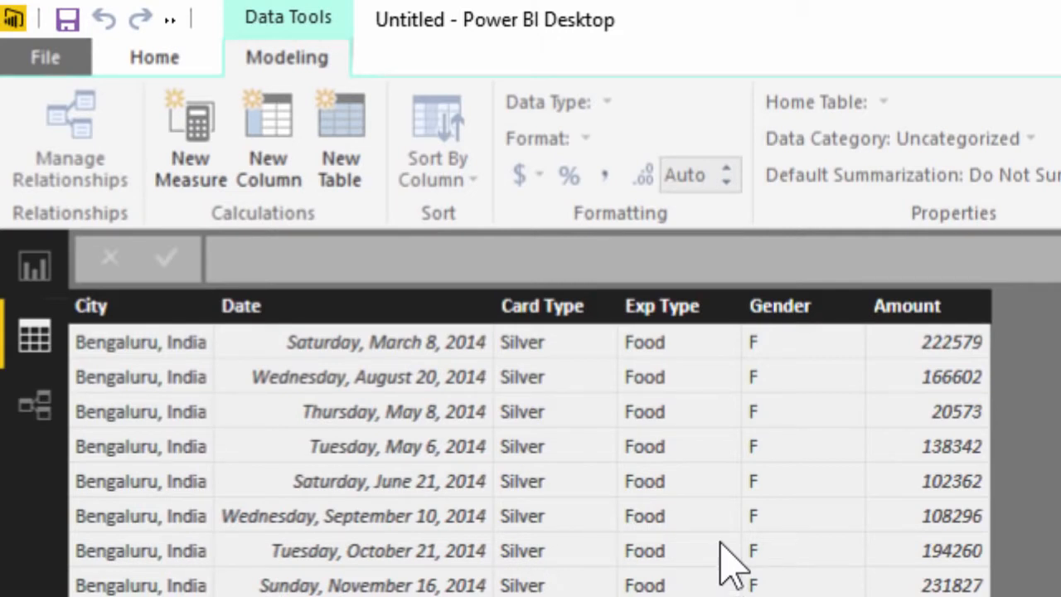
left_click(33, 406)
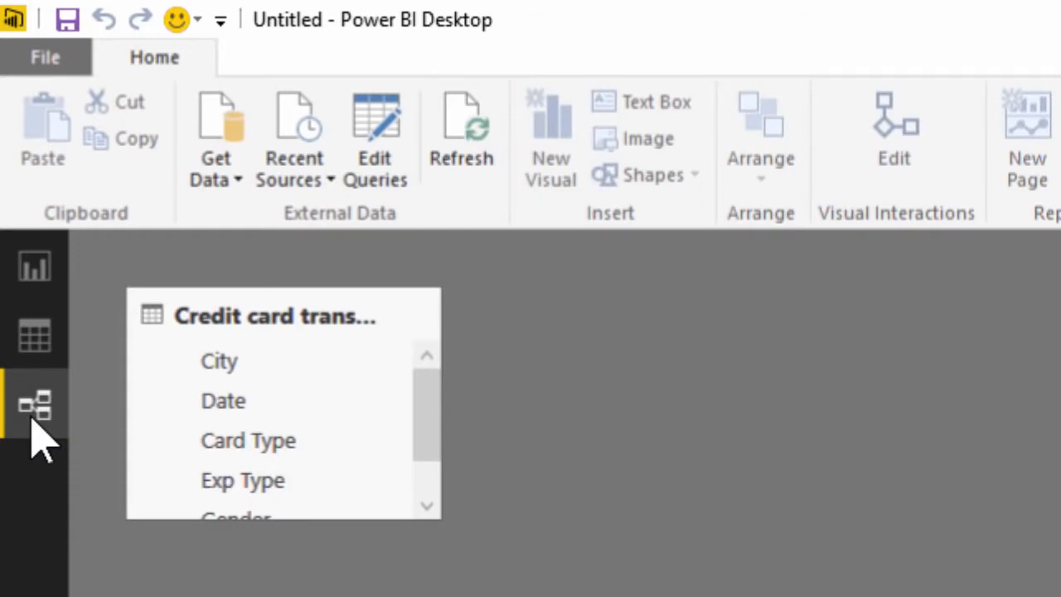
left_click(47, 271)
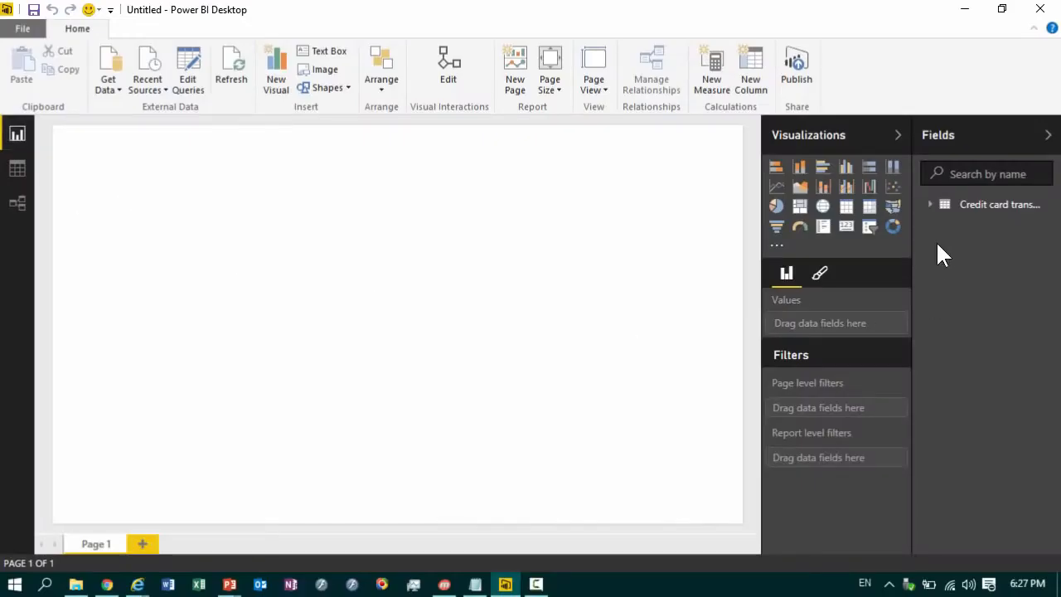
Create a stacked bar chart of Amount by Card Type and reduce its height.
left_click(945, 205)
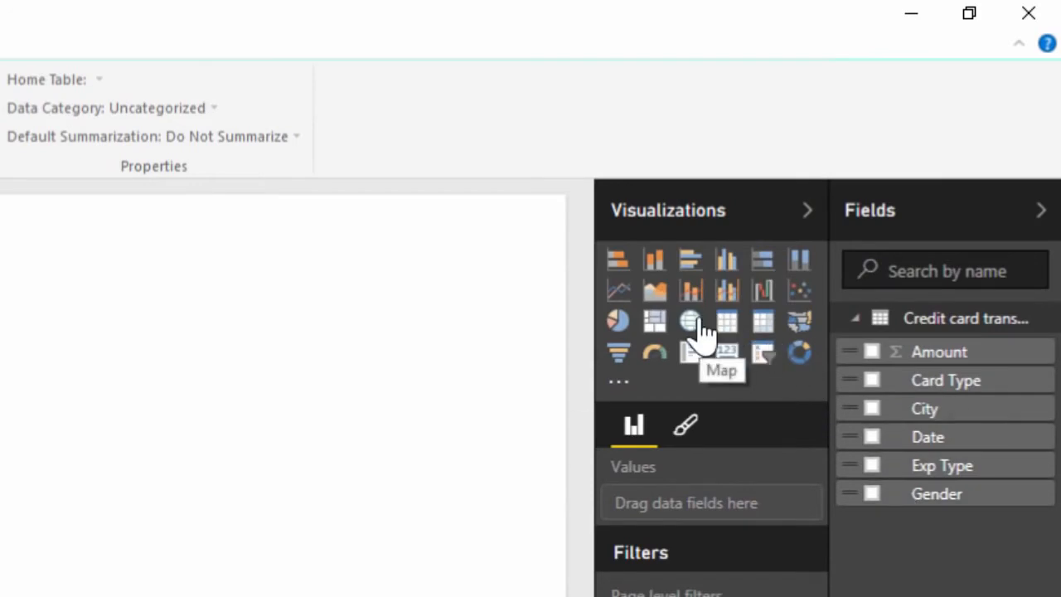
left_click(872, 381)
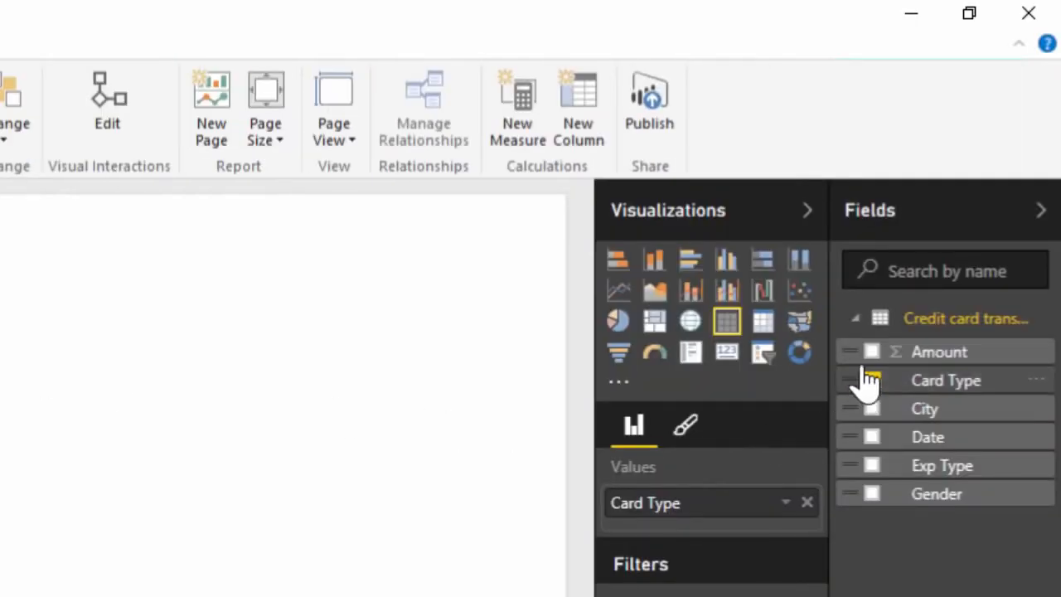
left_click(882, 355)
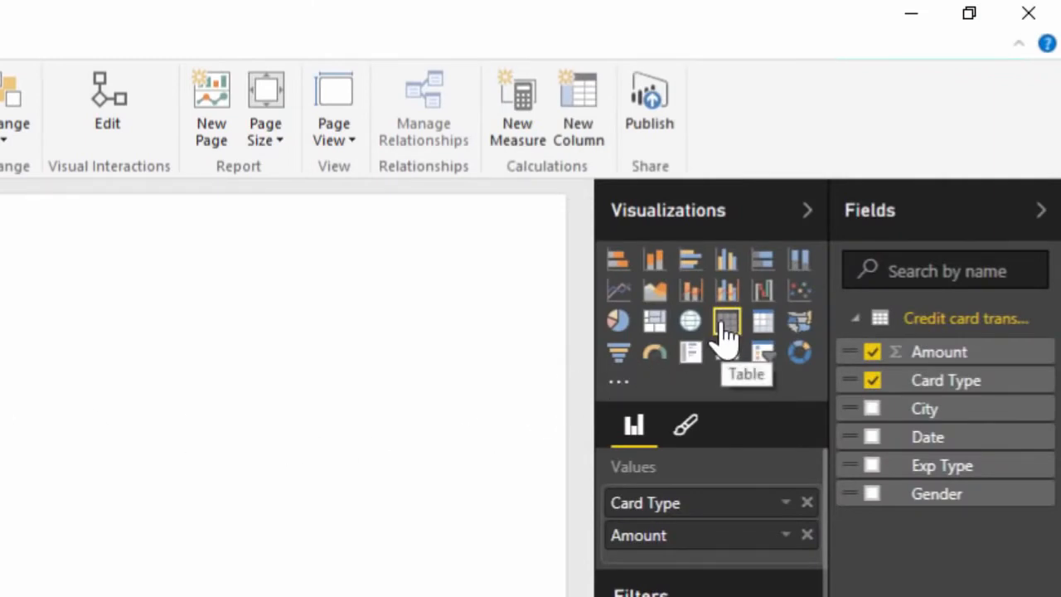
left_click(619, 267)
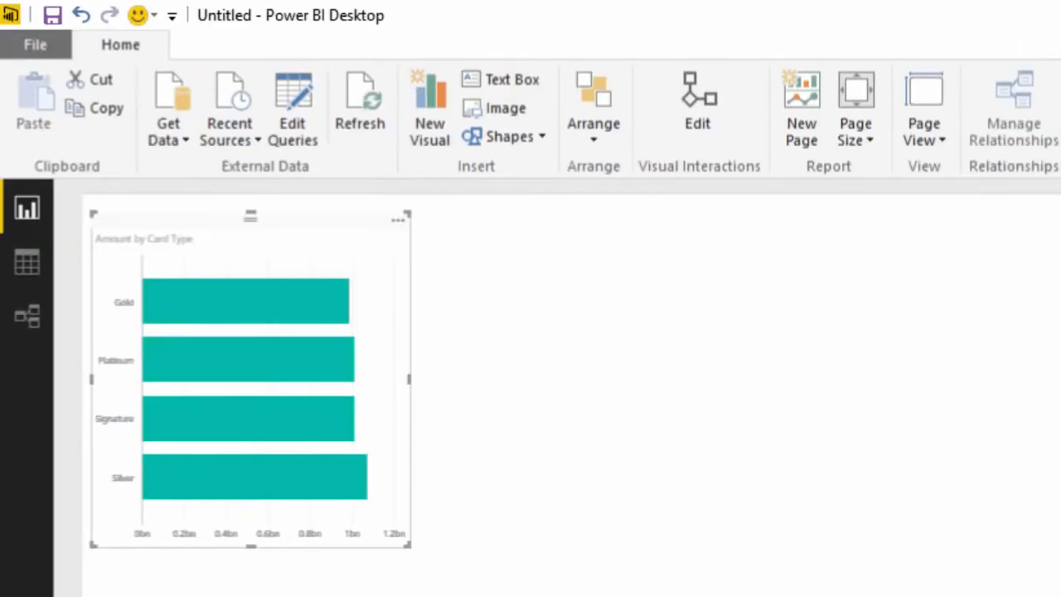
left_click_drag(252, 546, 251, 500)
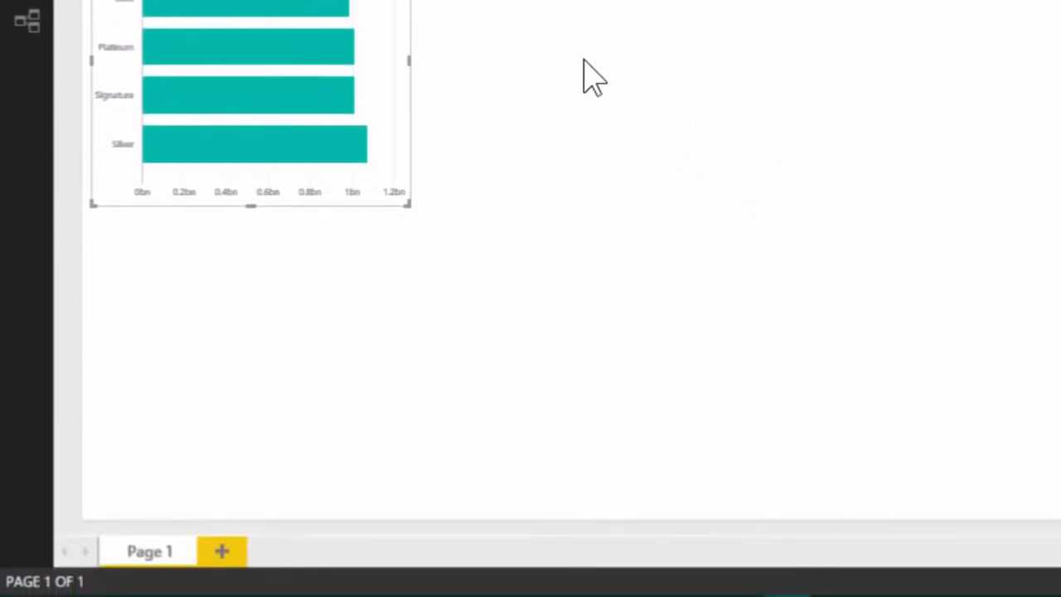
Add a second visual of Amount by Exp Type, trying a pie chart before converting it to a treemap.
left_click(658, 85)
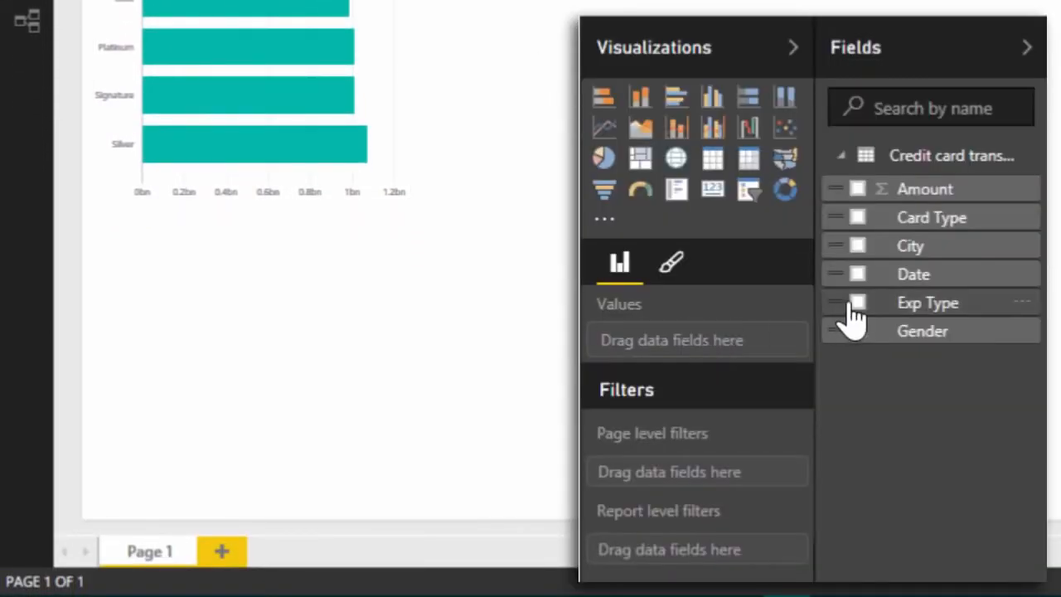
left_click(857, 304)
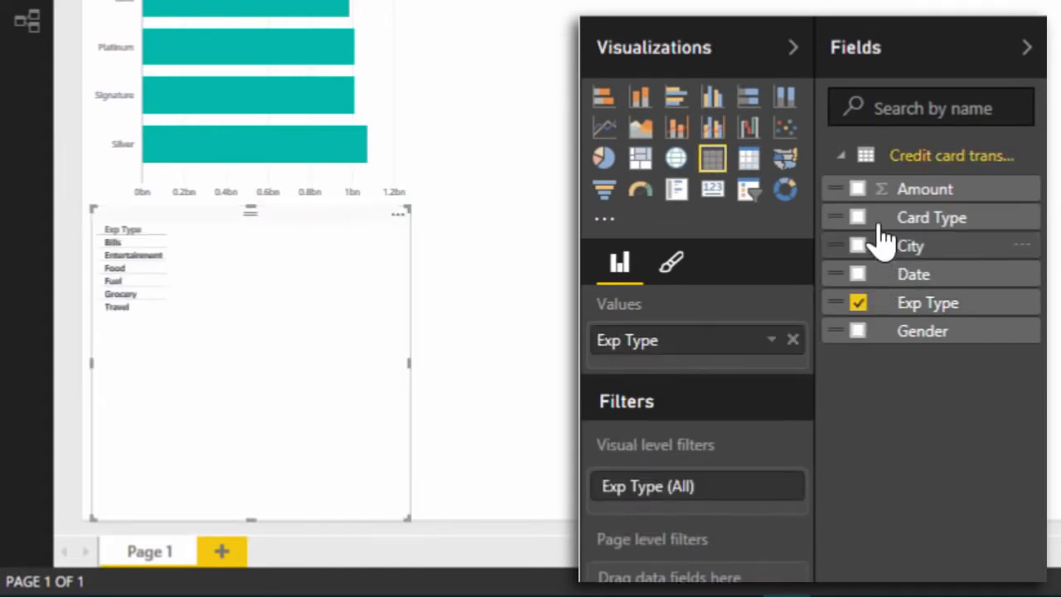
left_click(858, 189)
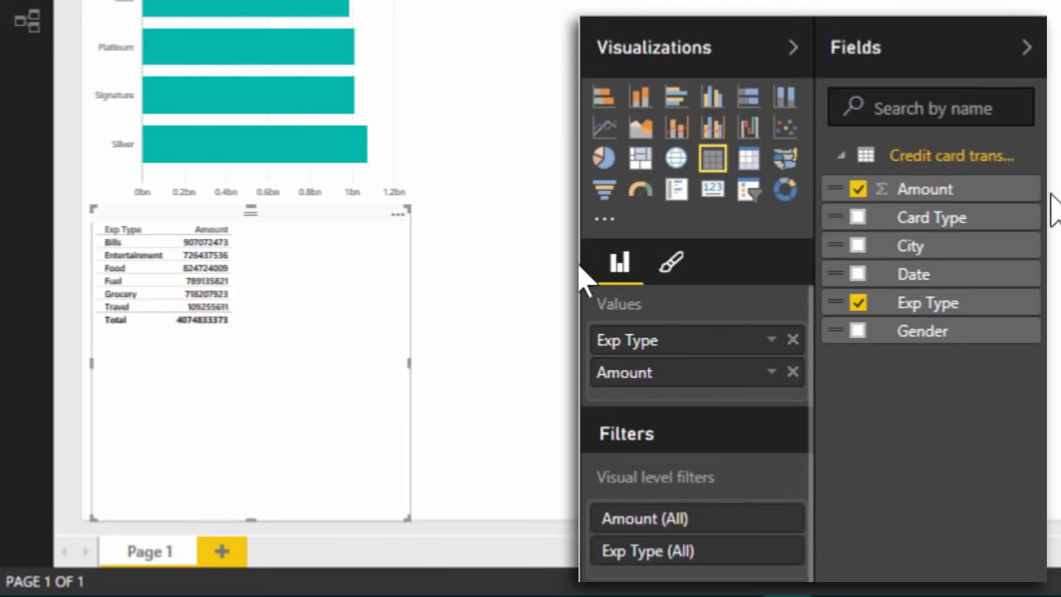
left_click(604, 158)
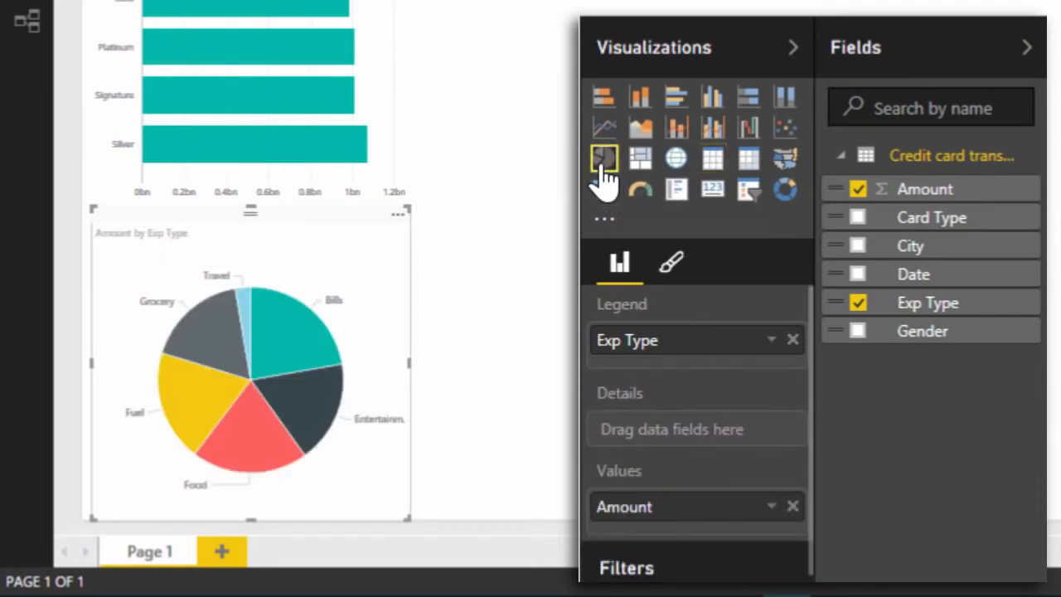
left_click(652, 169)
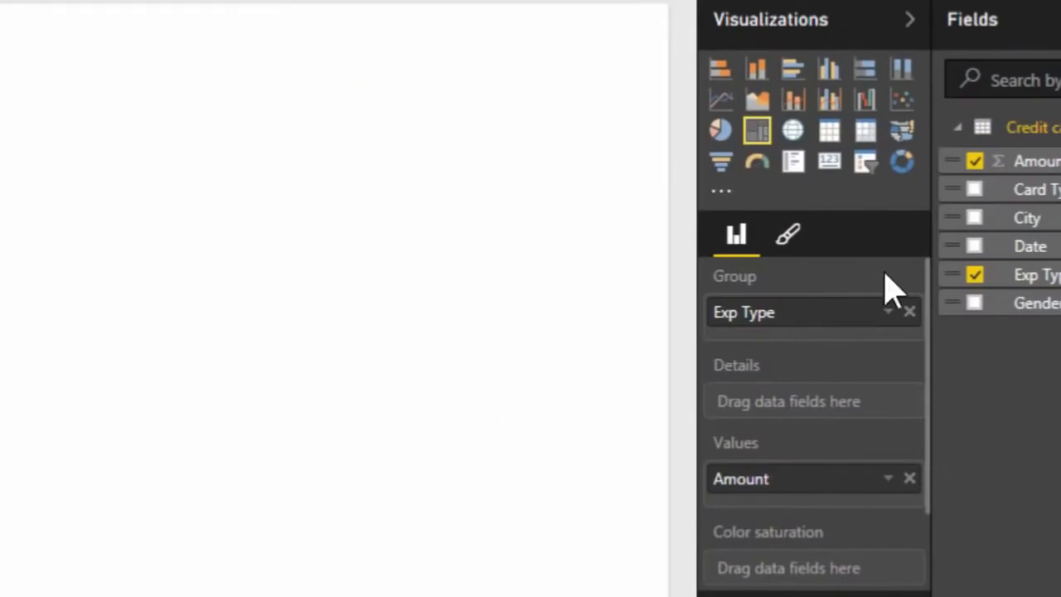
Add the Amount field to an empty area as a card visual and shrink it to a compact size.
left_click(384, 161)
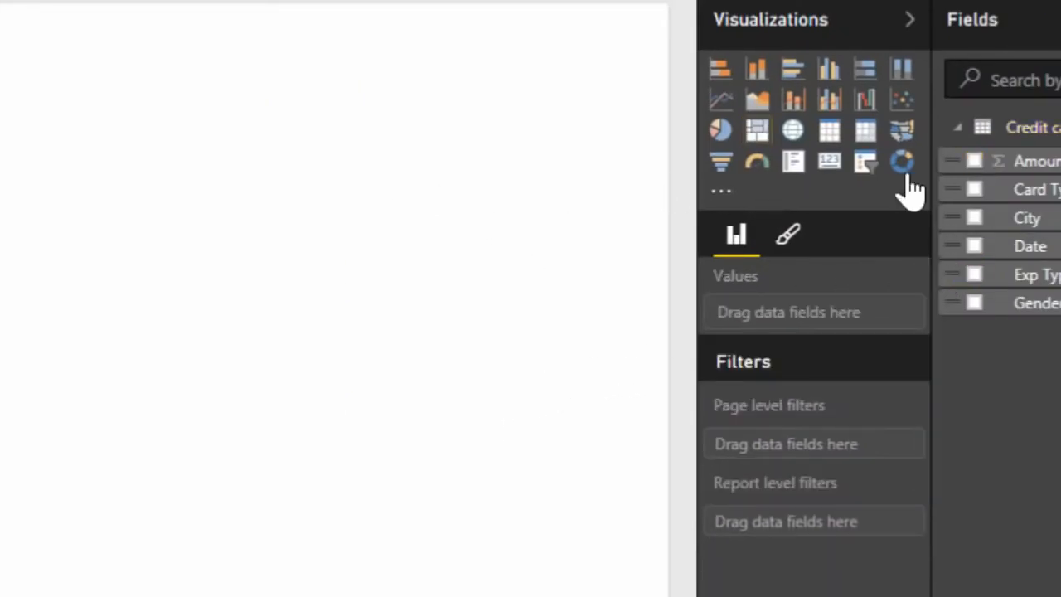
left_click_drag(1026, 165, 199, 74)
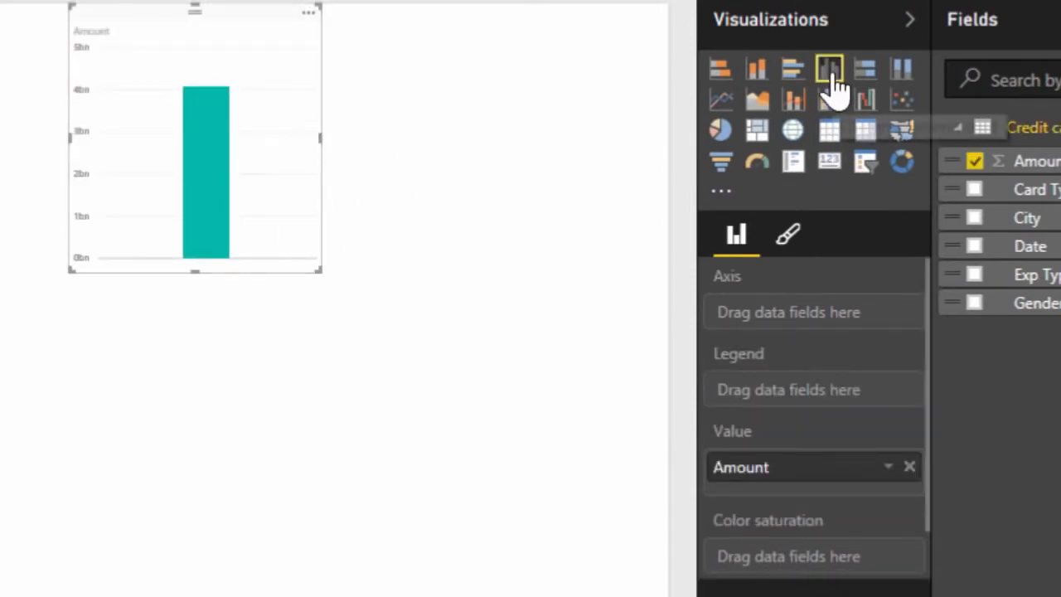
left_click(829, 162)
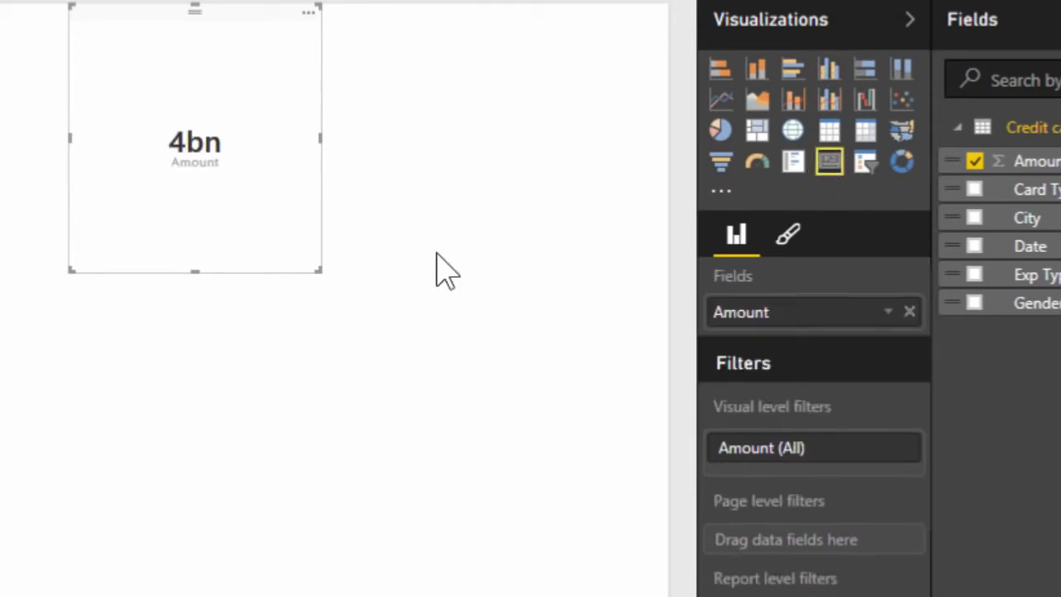
left_click_drag(317, 137, 324, 137)
left_click_drag(327, 270, 238, 65)
left_click_drag(197, 71, 297, 77)
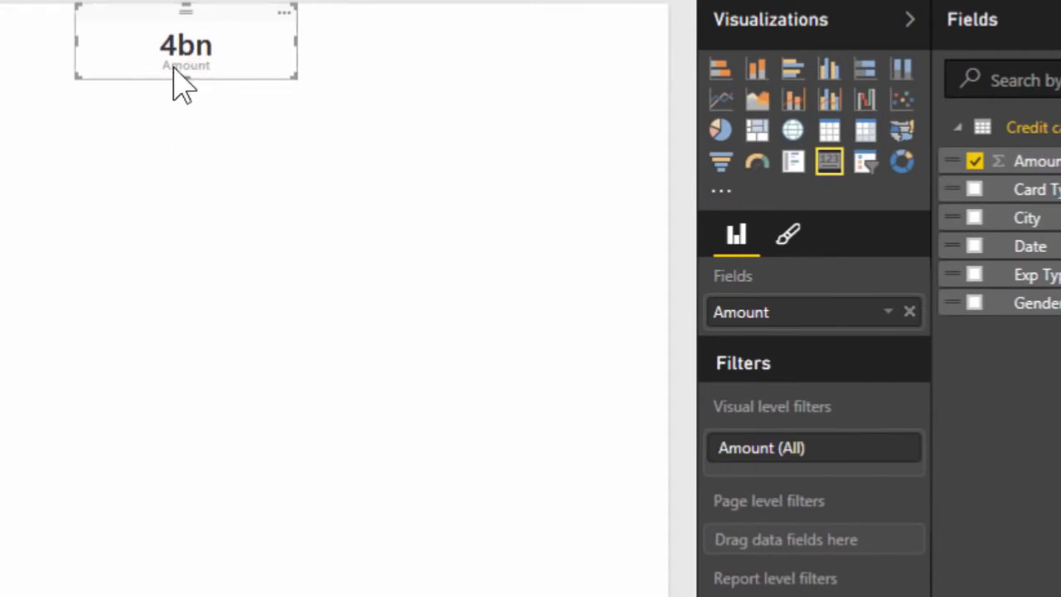
Set the Amount card's data label display units to None.
left_click(794, 255)
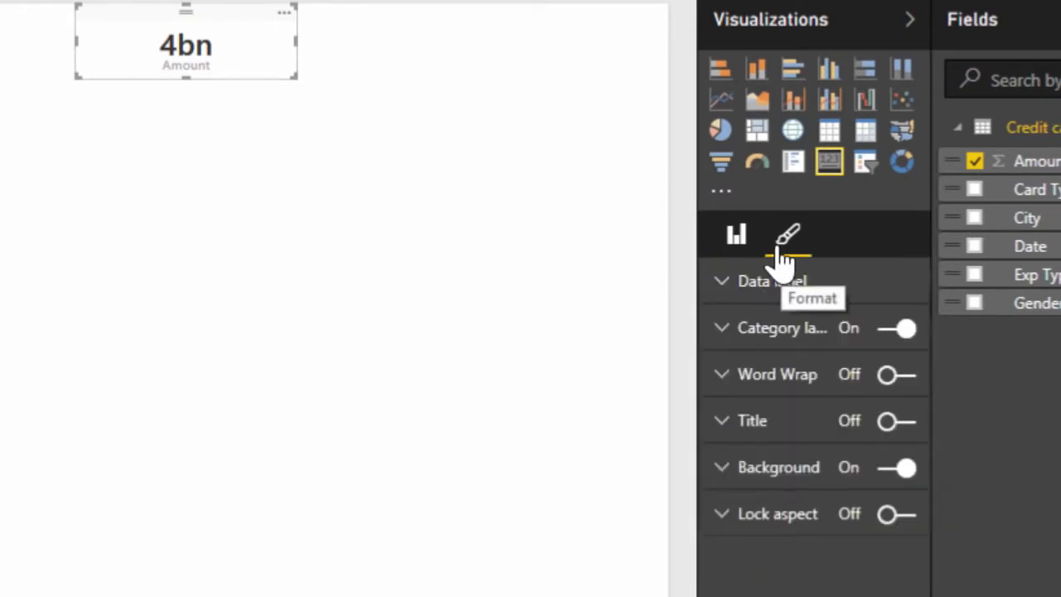
left_click(738, 250)
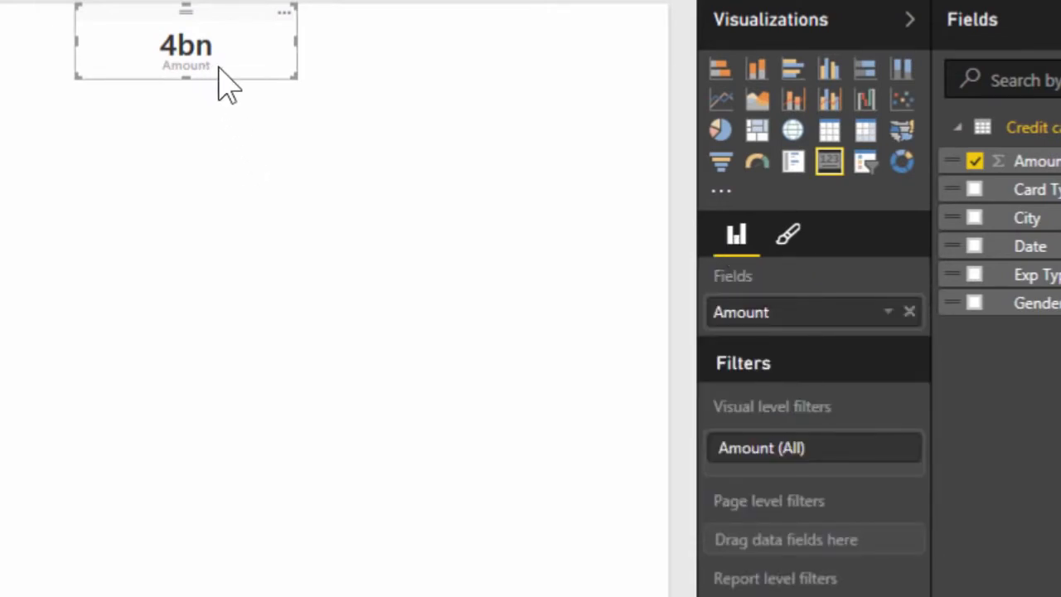
left_click(790, 246)
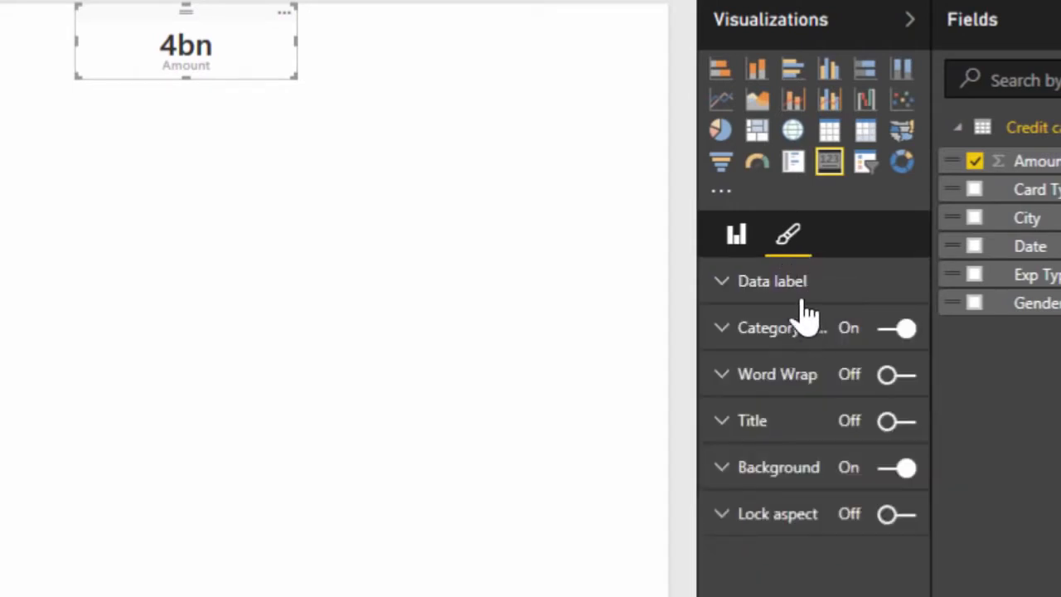
left_click(796, 286)
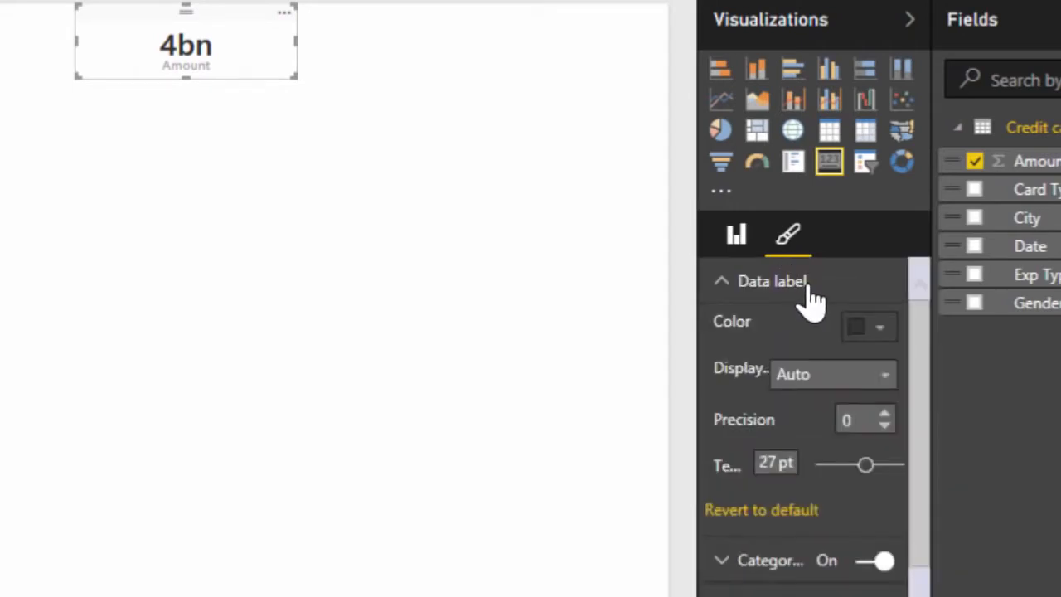
left_click(885, 388)
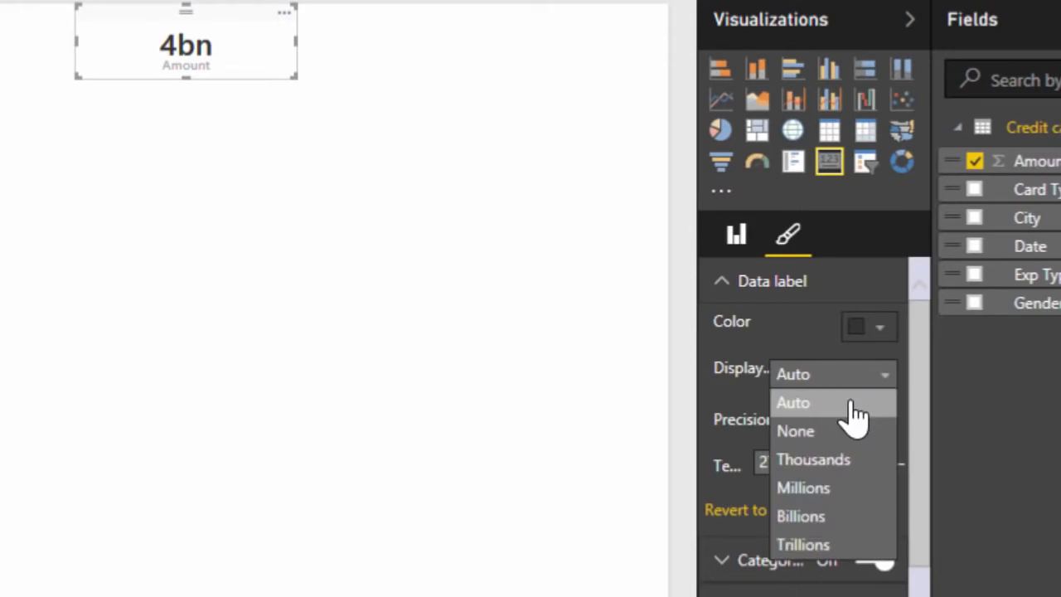
left_click(828, 432)
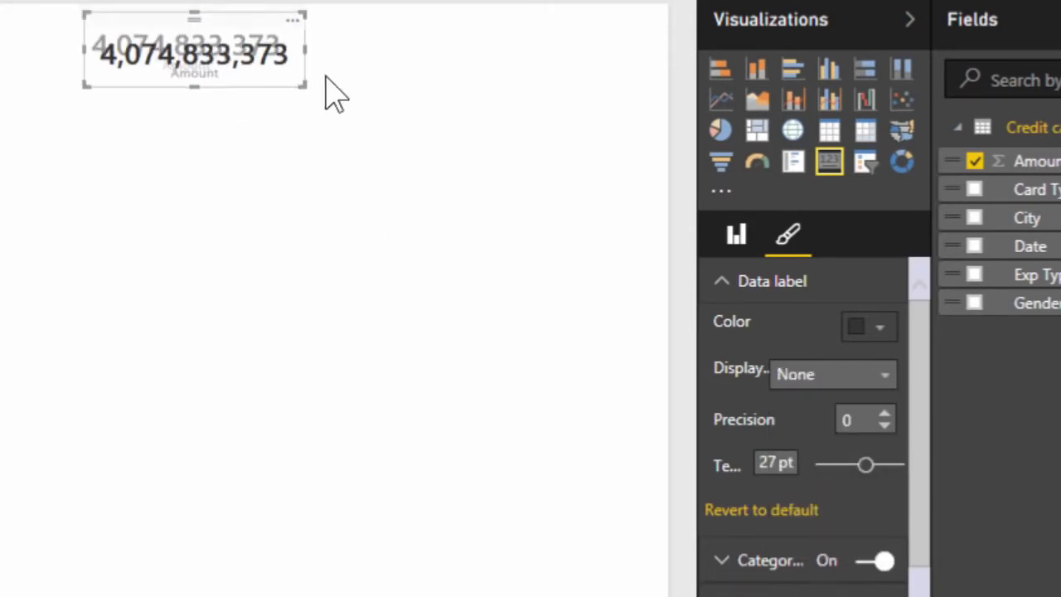
Place two duplicates of the Amount card beside it, aggregating one by Count and the other by Average.
left_click_drag(278, 86, 499, 80)
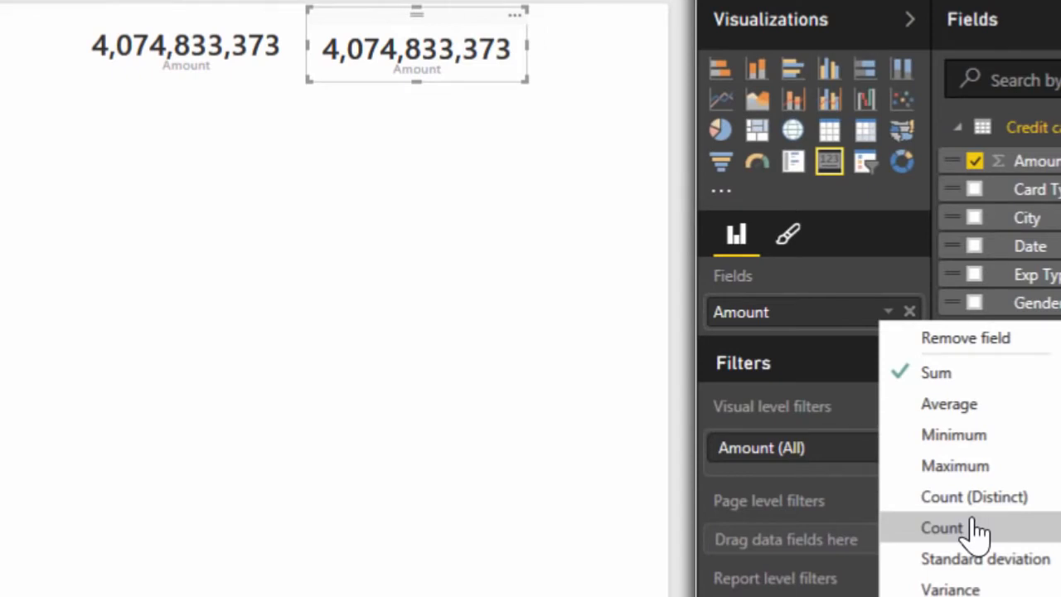
left_click(978, 528)
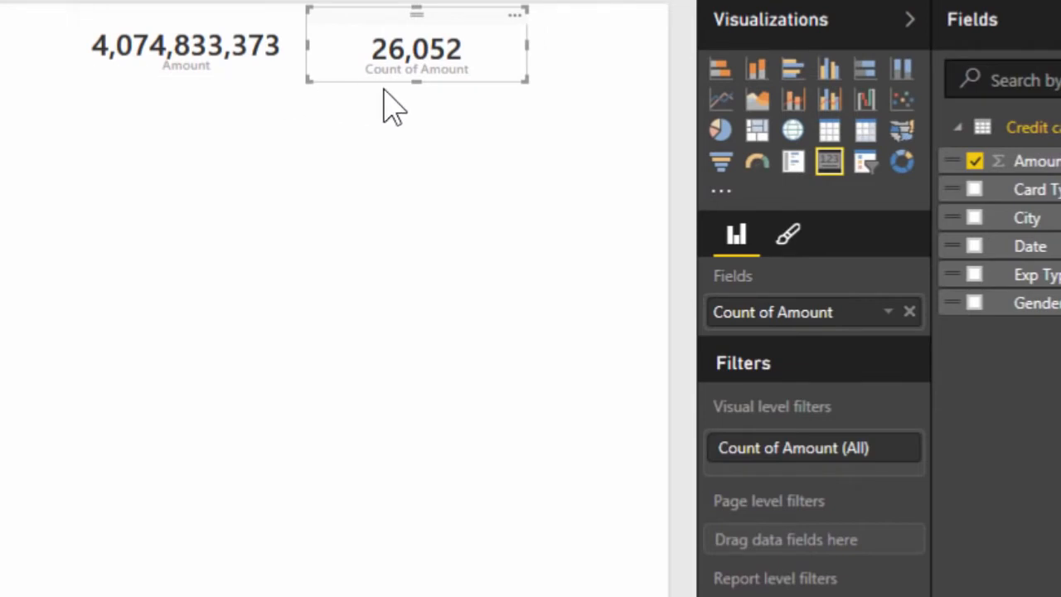
key("ctrl+v")
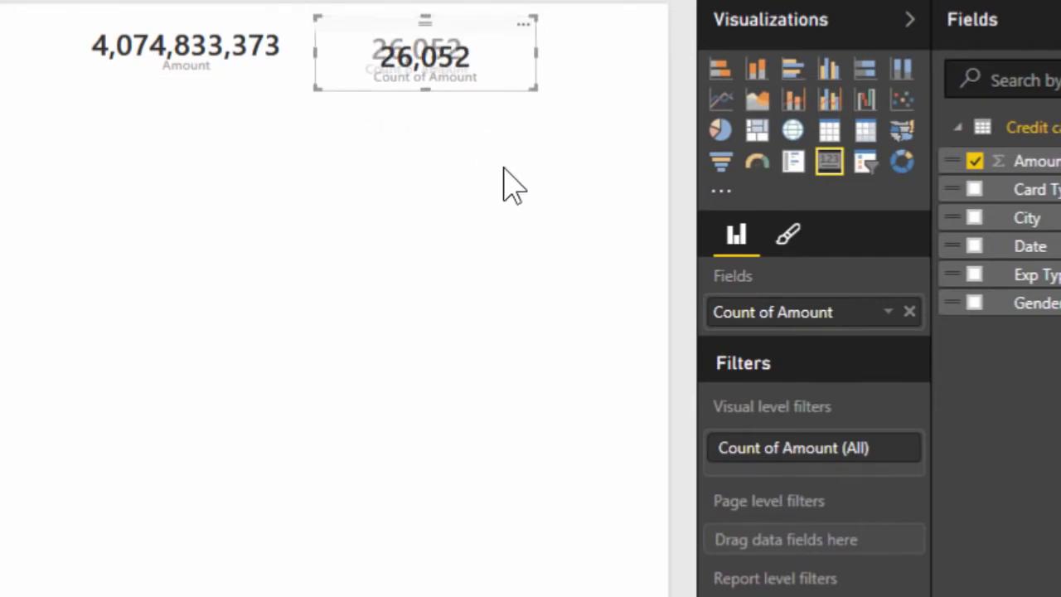
left_click(888, 317)
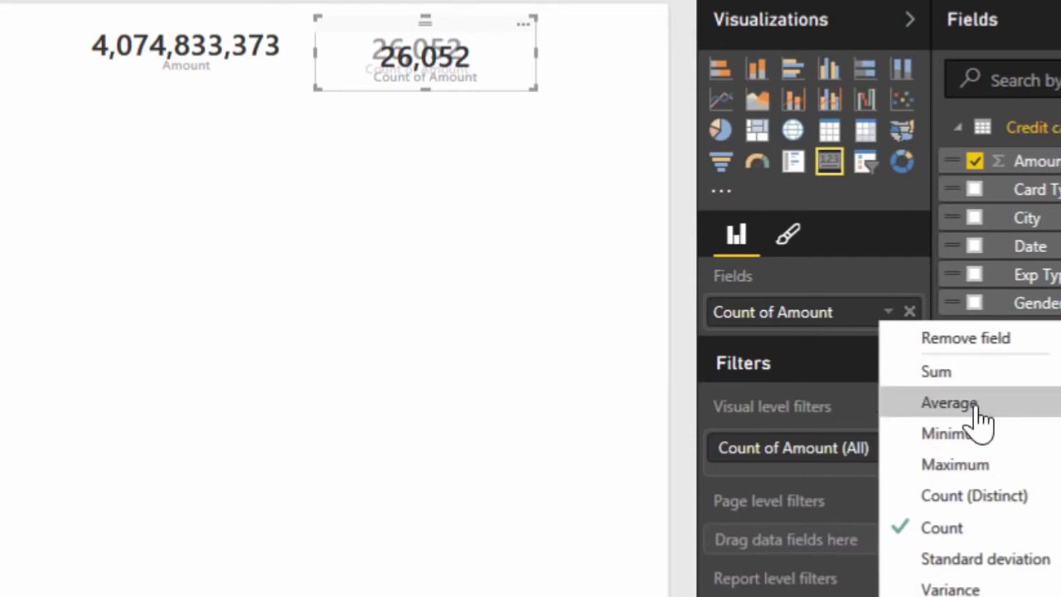
left_click(979, 410)
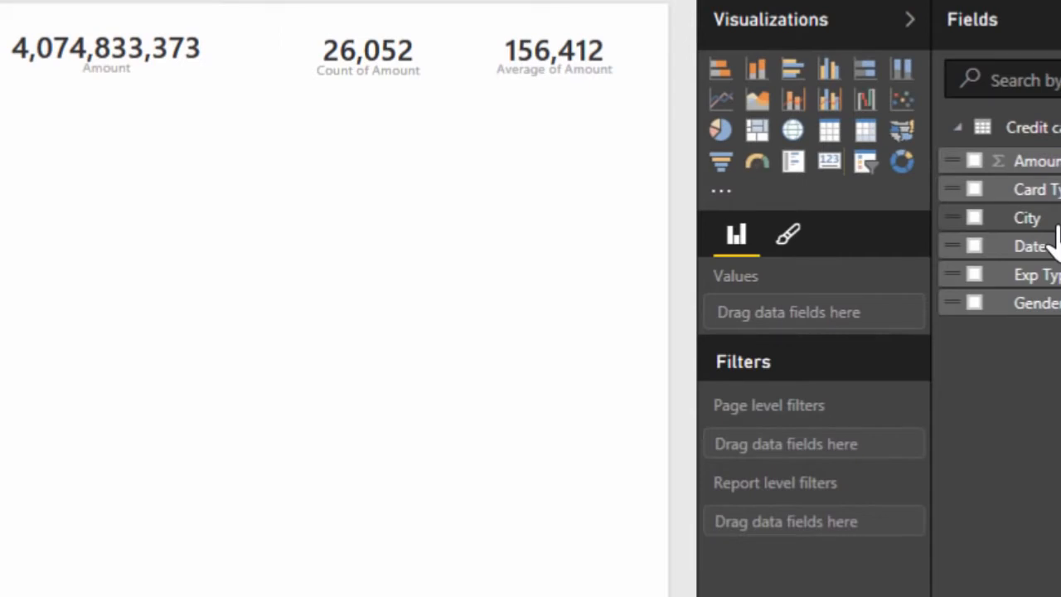
Plot Amount by City on a map visual in the empty area below the cards.
left_click_drag(1051, 223, 227, 345)
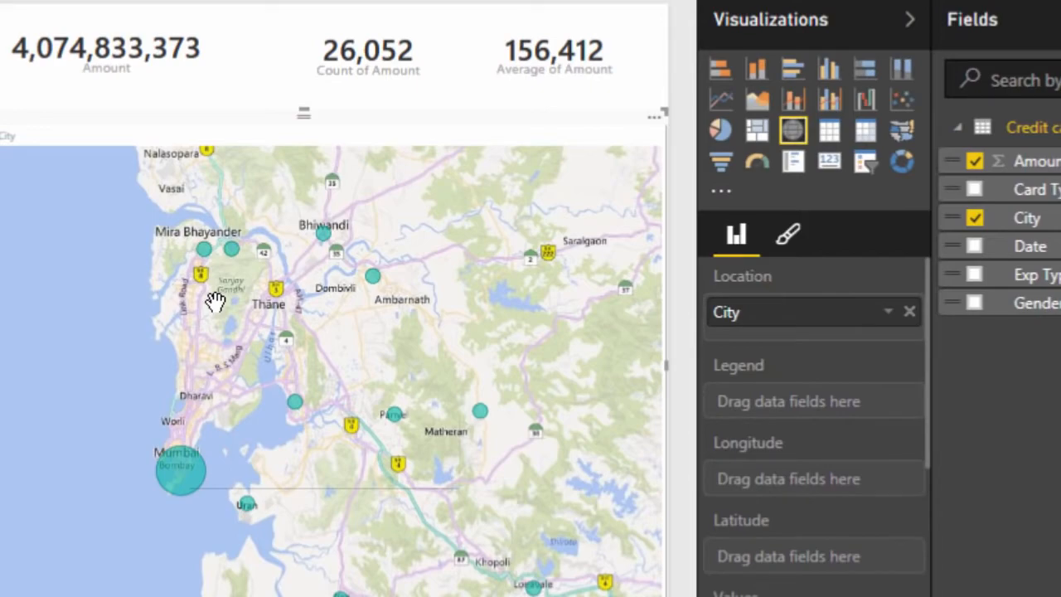
Cross-filter the report by the Food expense type and examine the city bubbles around Mumbai on the map.
mouse_move(204, 260)
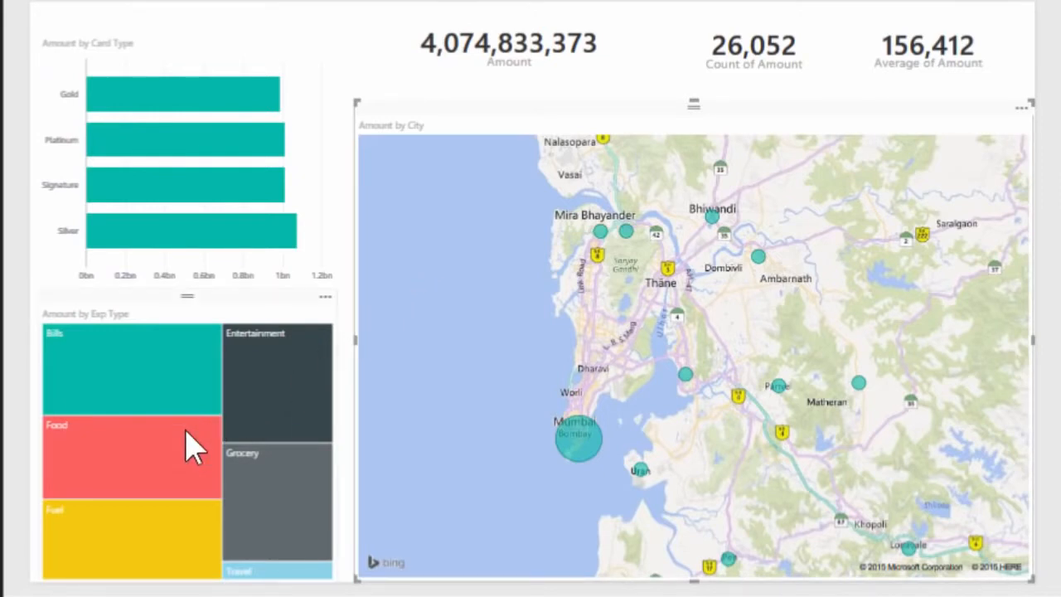
mouse_move(143, 464)
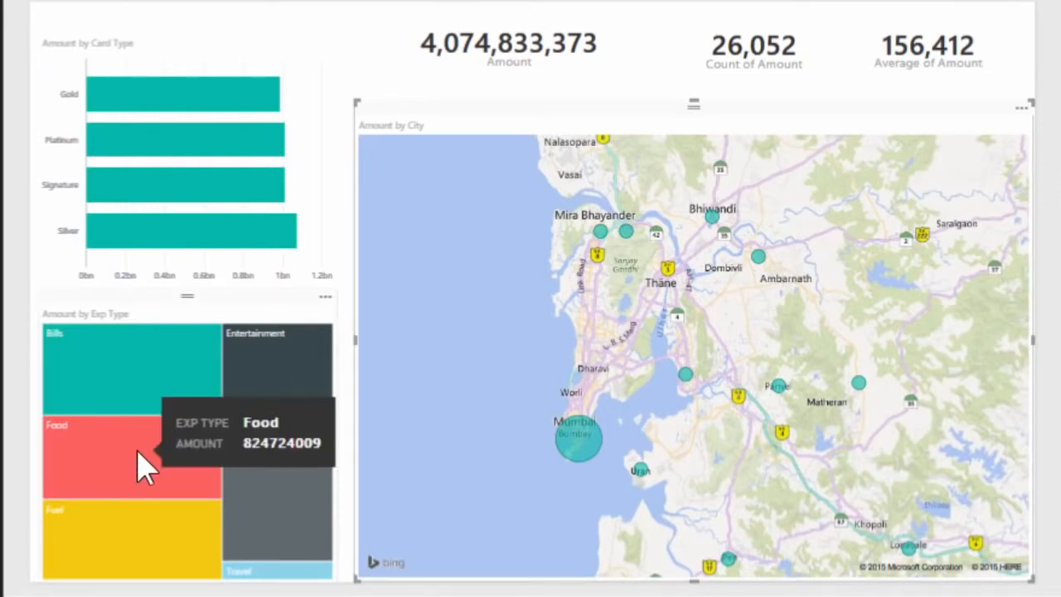
left_click(142, 466)
left_click(143, 468)
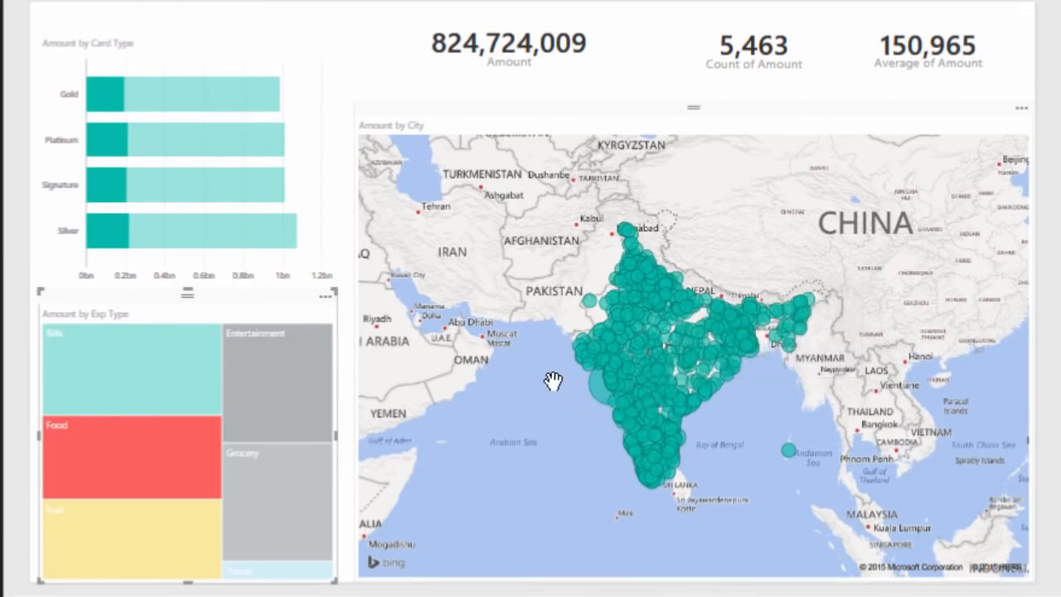
scroll(552, 379, "up", 3)
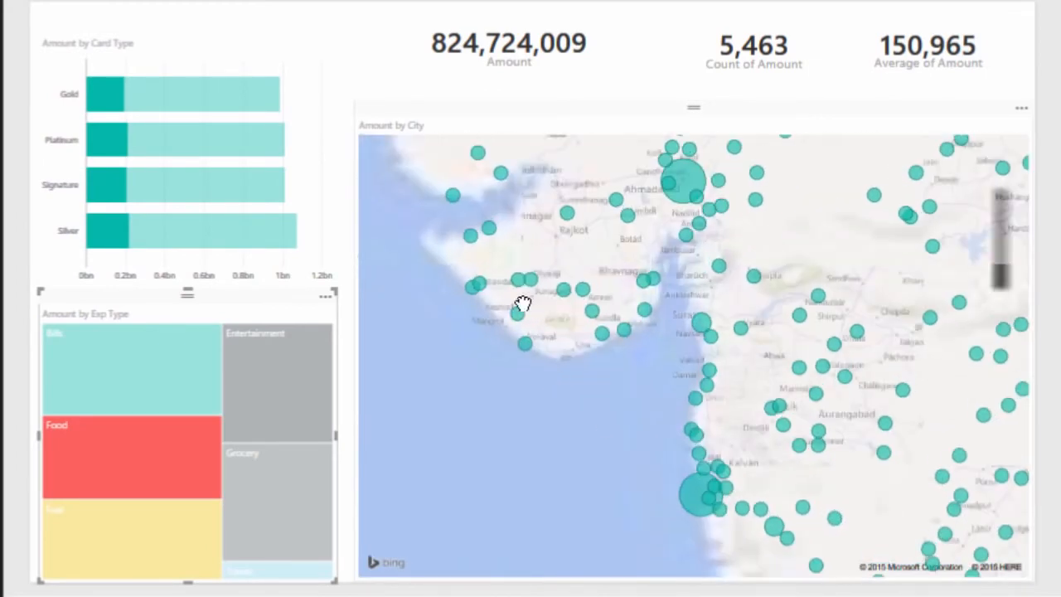
scroll(495, 219, "down", 1)
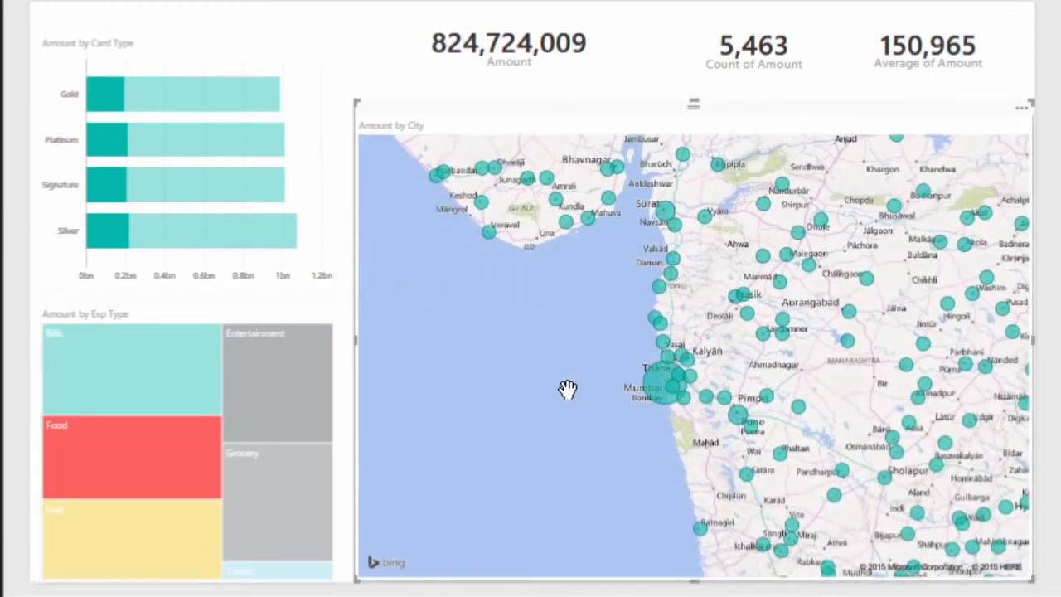
mouse_move(655, 397)
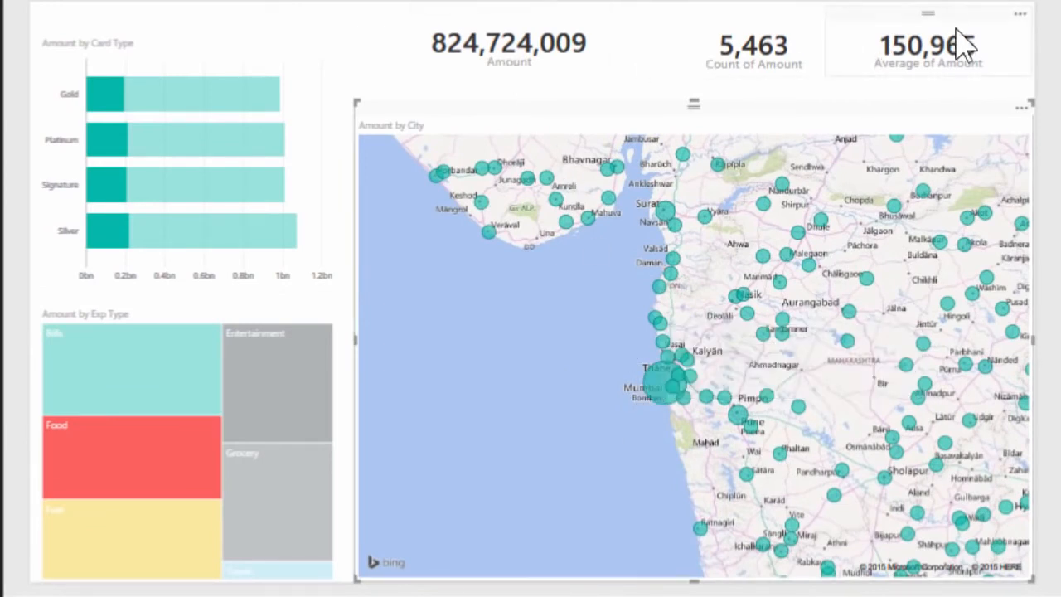
mouse_move(300, 377)
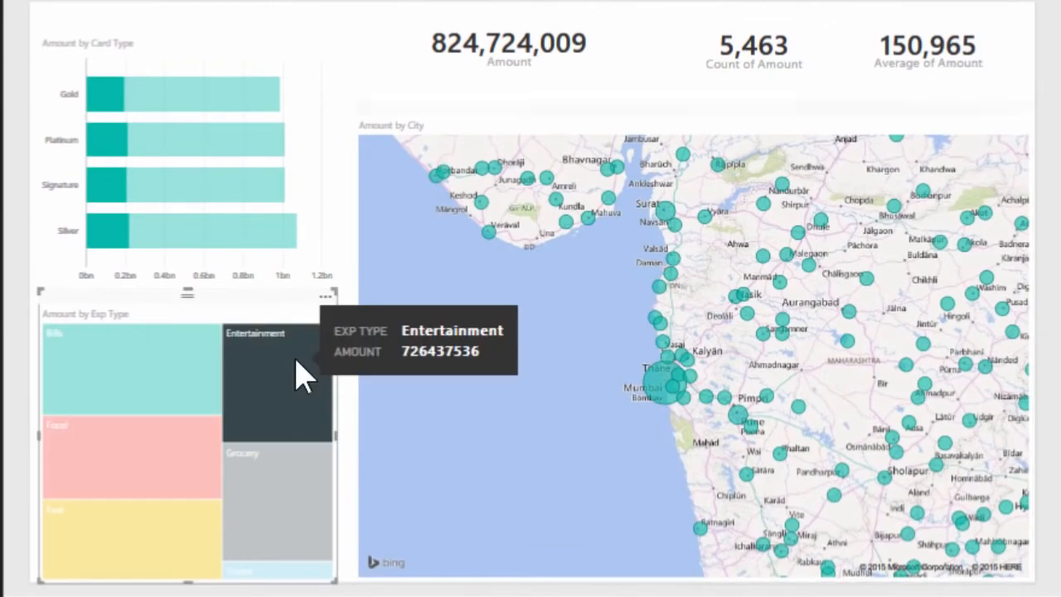
Cross-filter the report by the Signature and Gold card types together, and by the Greater Mumbai bubble on the map.
left_click(224, 199)
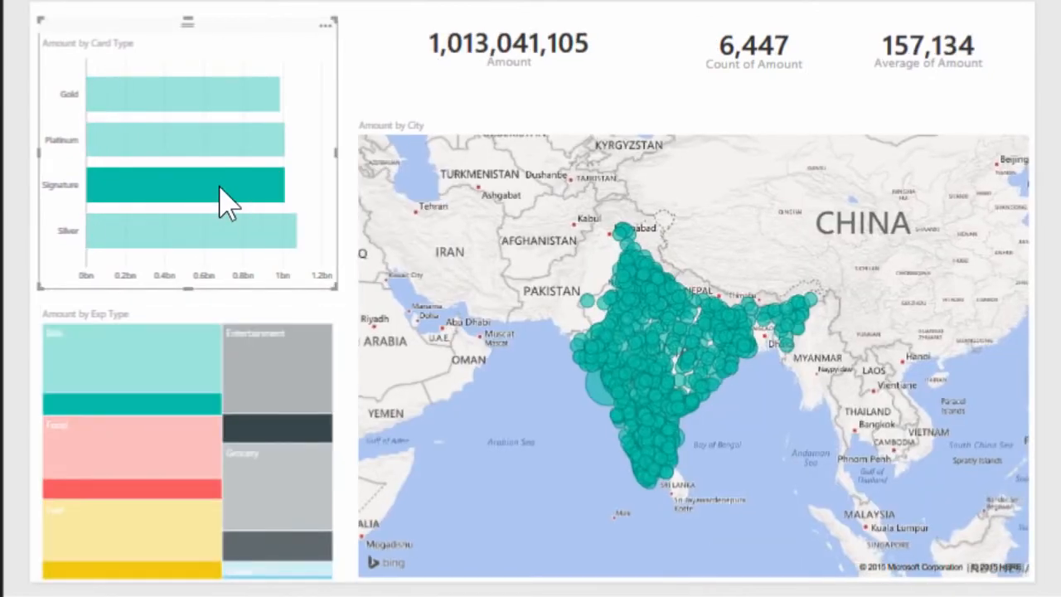
left_click(206, 96, "ctrl")
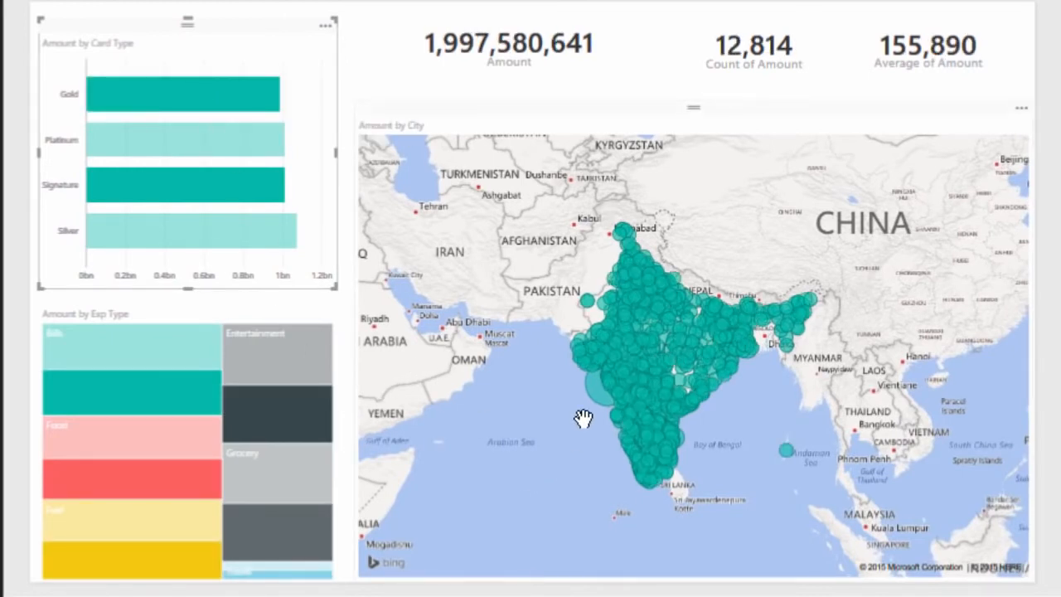
mouse_move(595, 405)
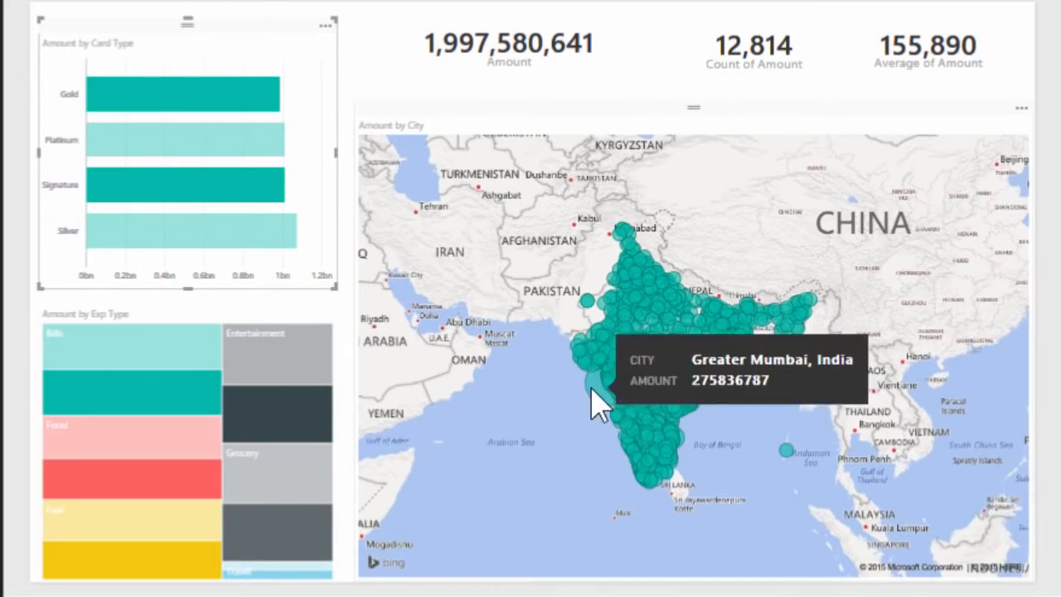
left_click(580, 429)
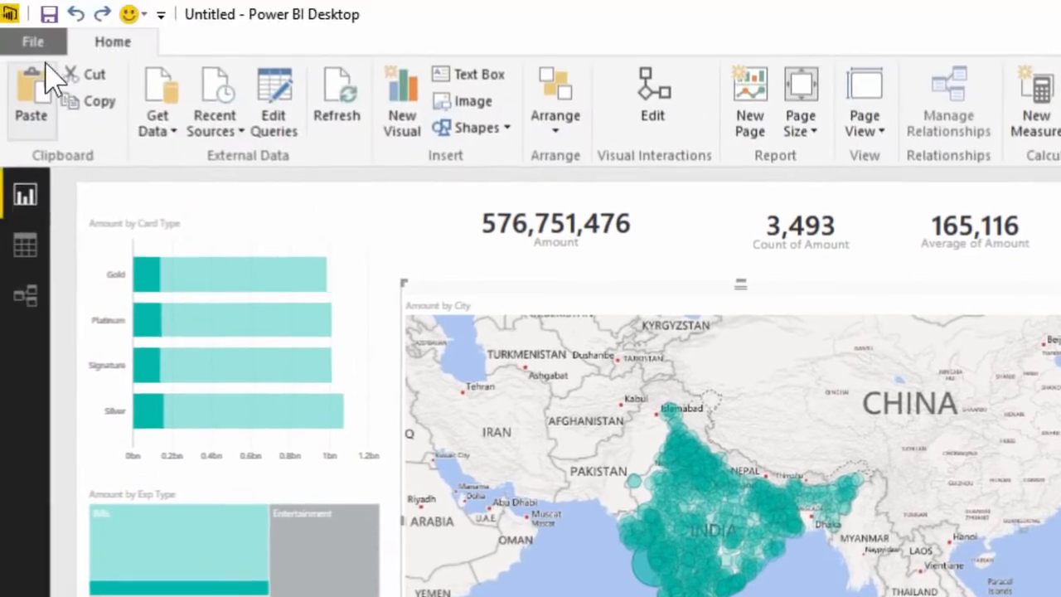
Save the report as Demo - Simple in the Demo folder on the C: drive.
left_click(33, 41)
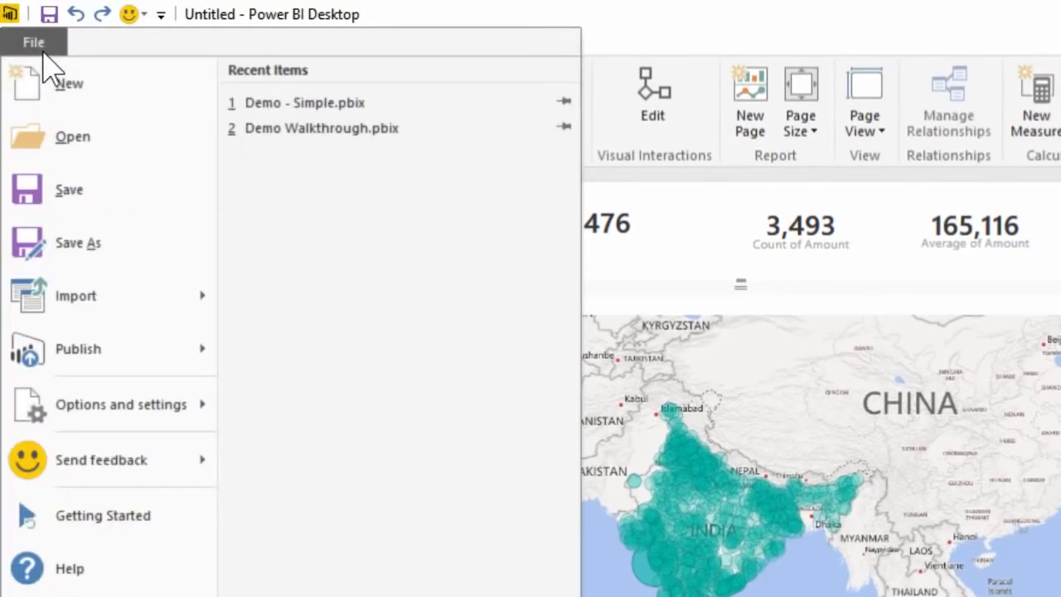
left_click(85, 201)
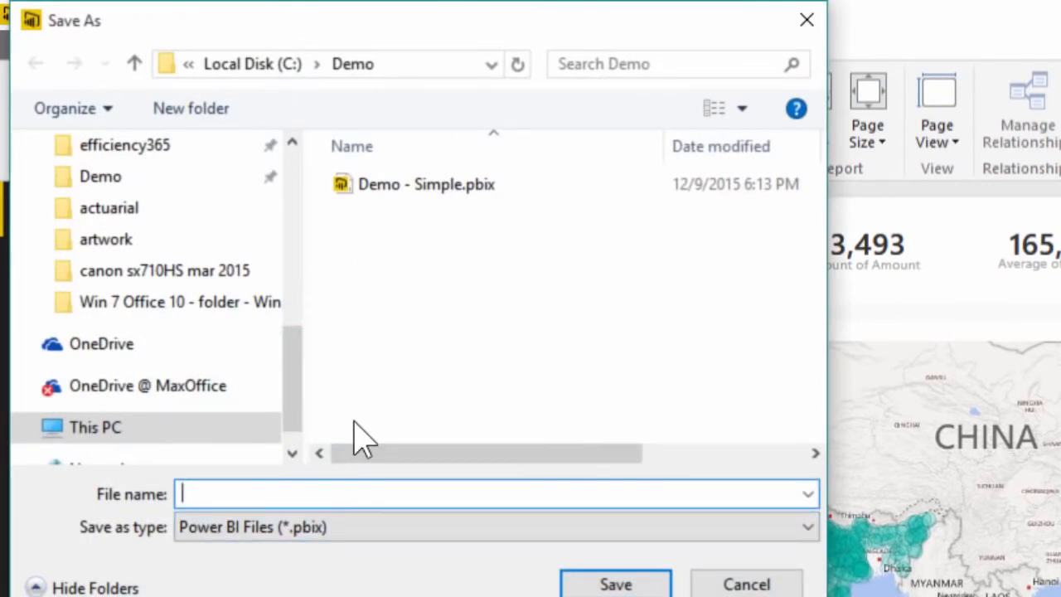
key("Escape")
Publish the report to Power BI and open the published Demo - Simple report in the browser.
left_click(34, 45)
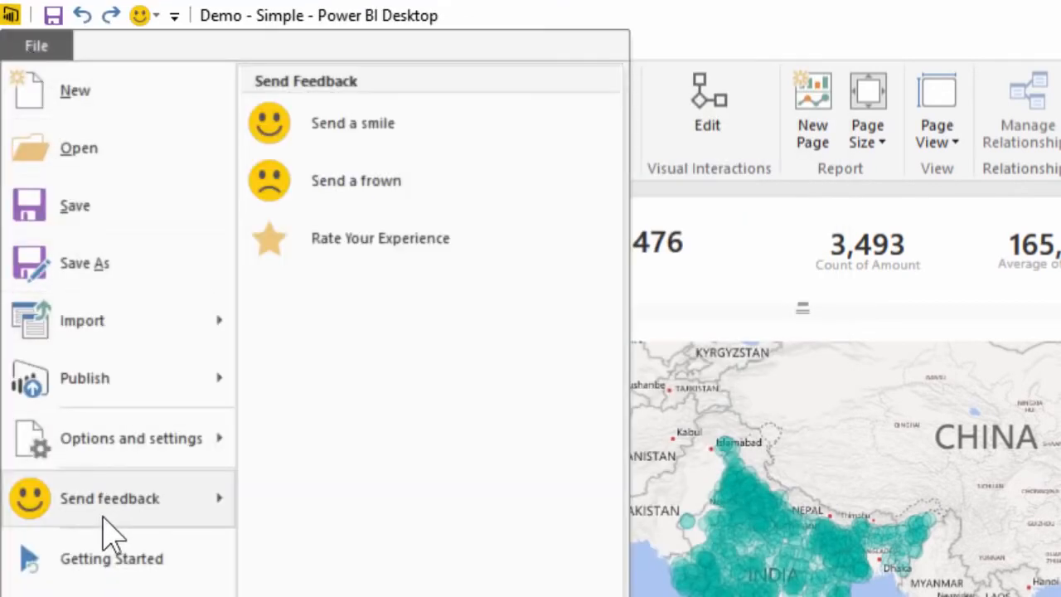
mouse_move(121, 379)
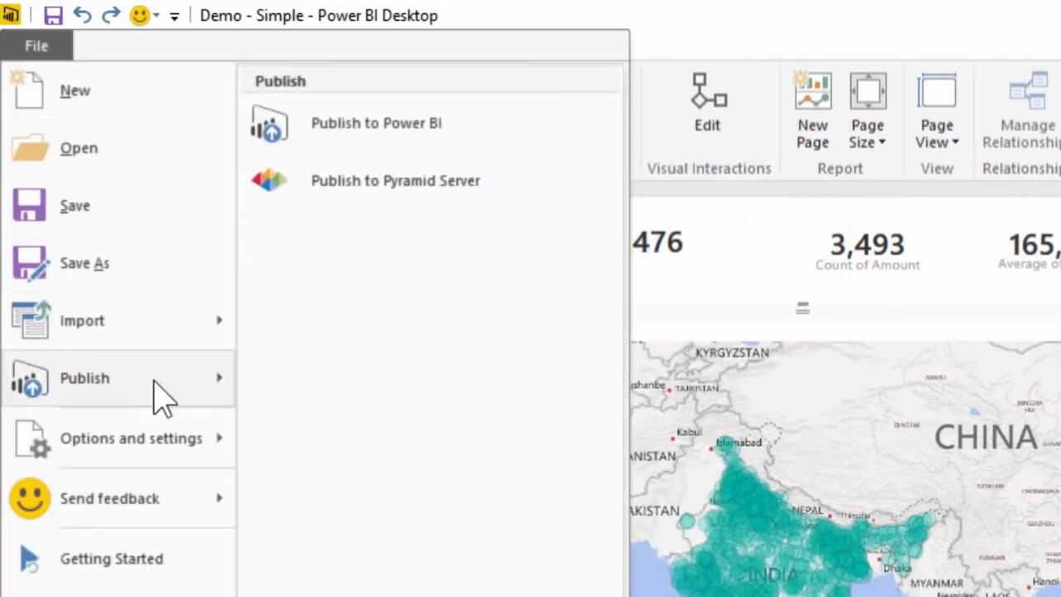
left_click(340, 154)
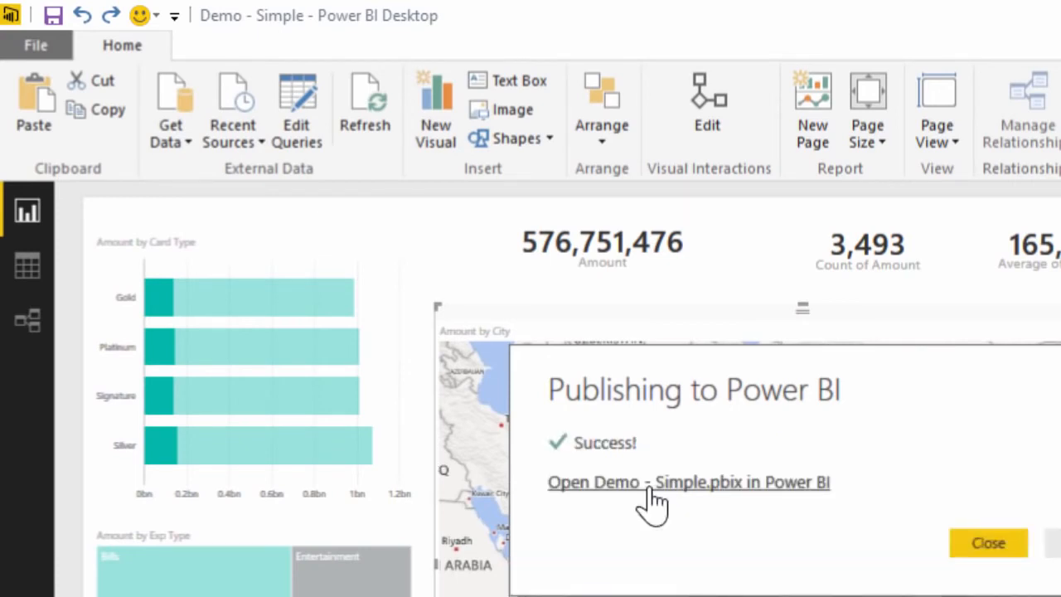
left_click(650, 489)
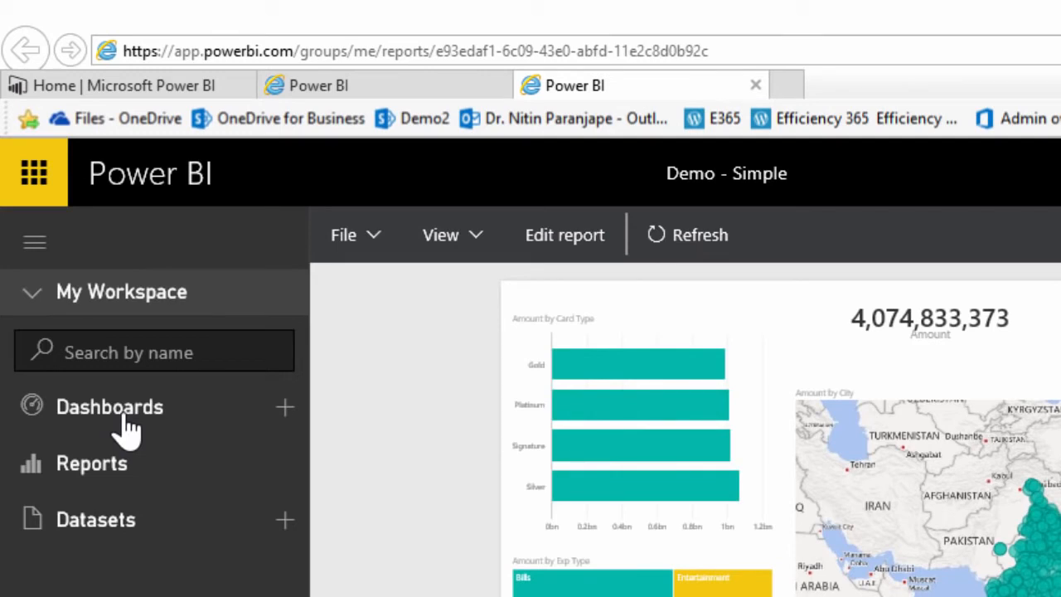
Check the Demo - Simple entries among the reports and datasets of My Workspace.
left_click(120, 479)
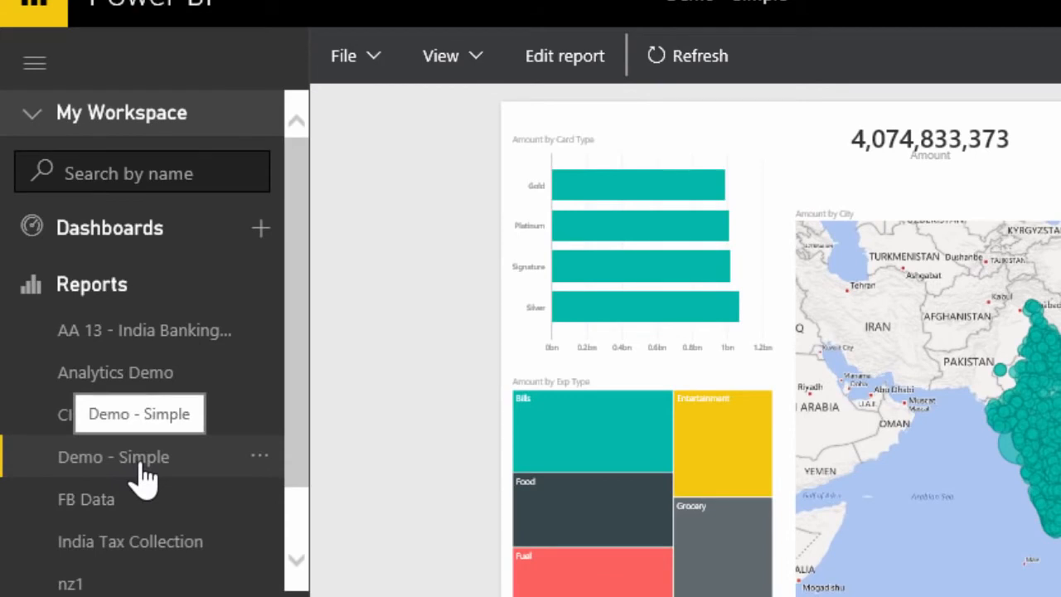
left_click(73, 290)
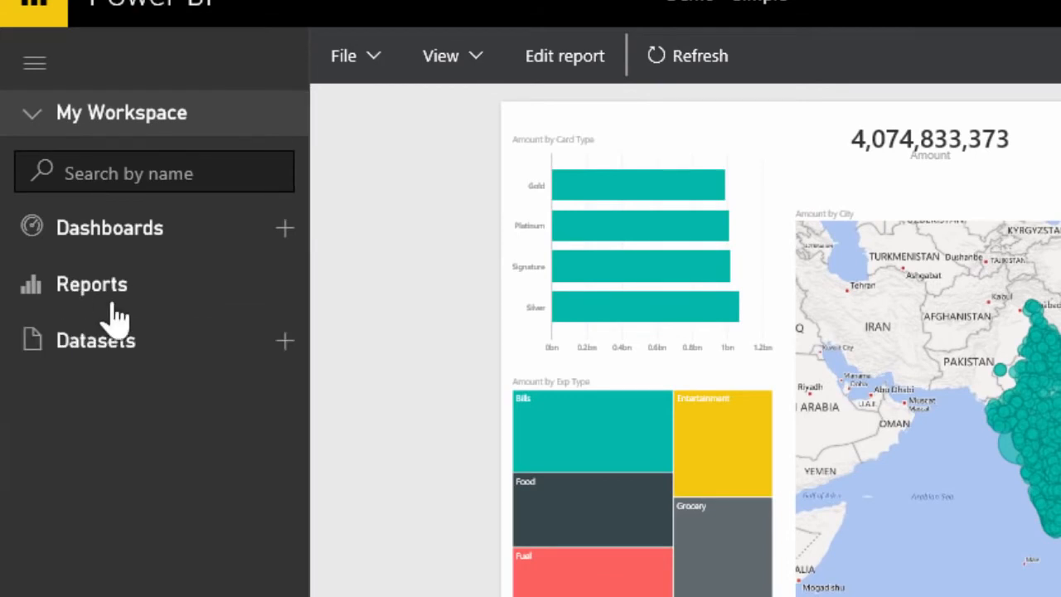
left_click(128, 358)
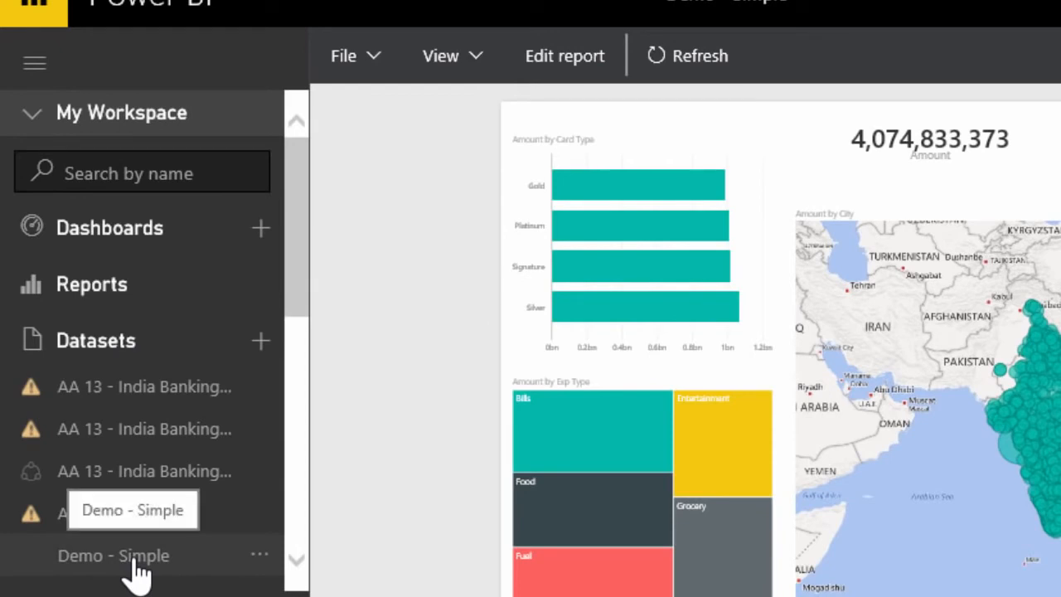
left_click(73, 339)
left_click(90, 296)
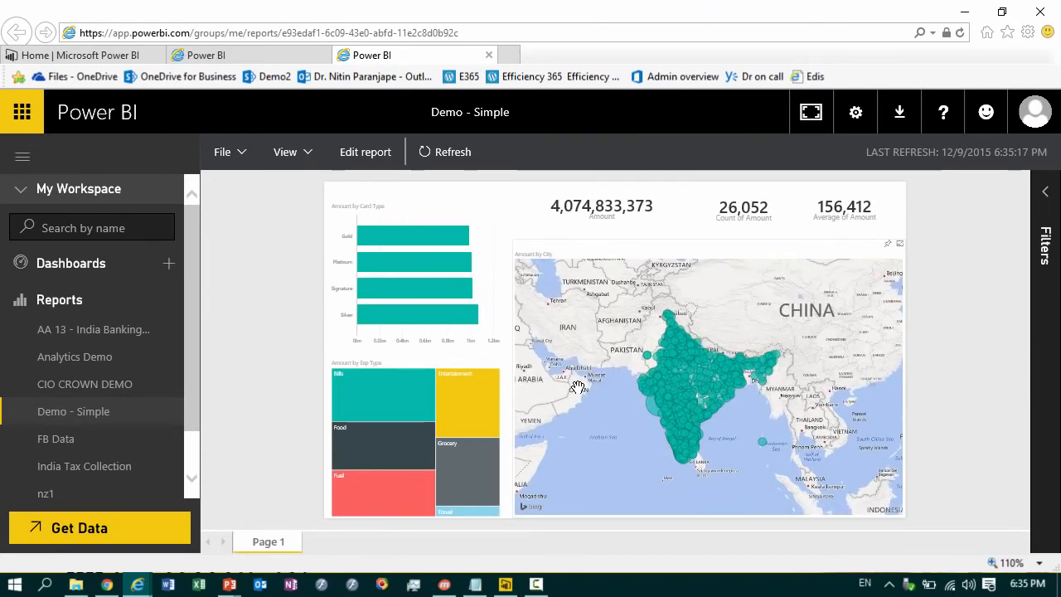
Cross-filter the published report by the Silver, Platinum and Signature card types in turn, and clear the selection.
left_click(452, 316)
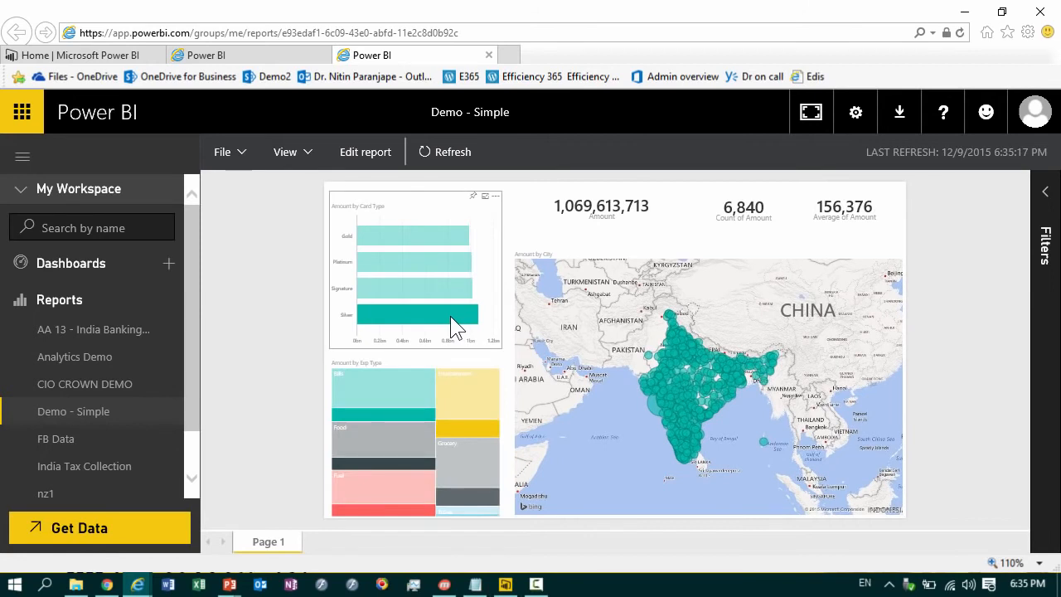
left_click(400, 259)
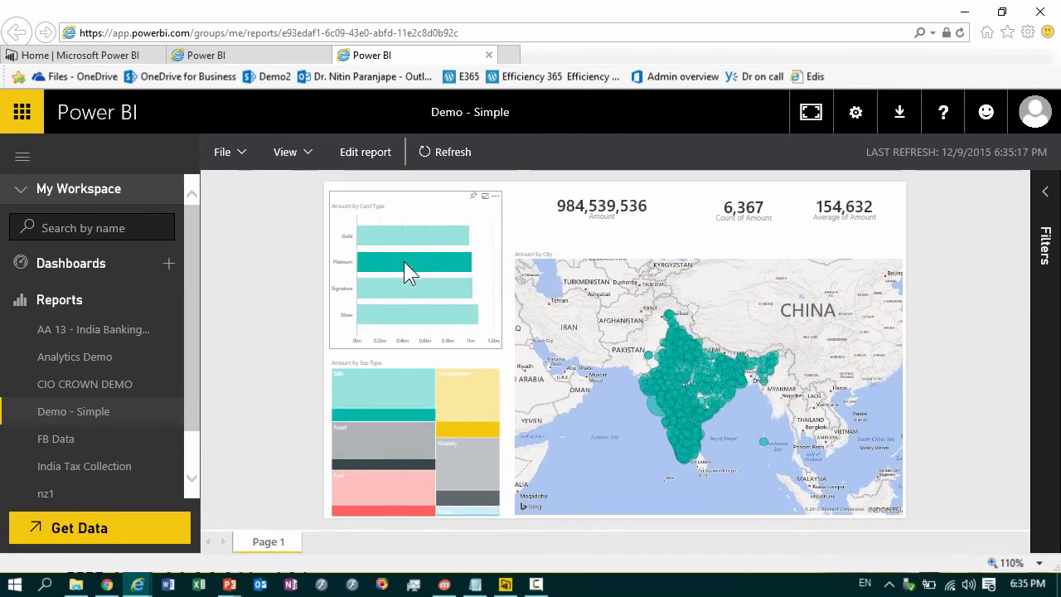
left_click(415, 289)
left_click(418, 311)
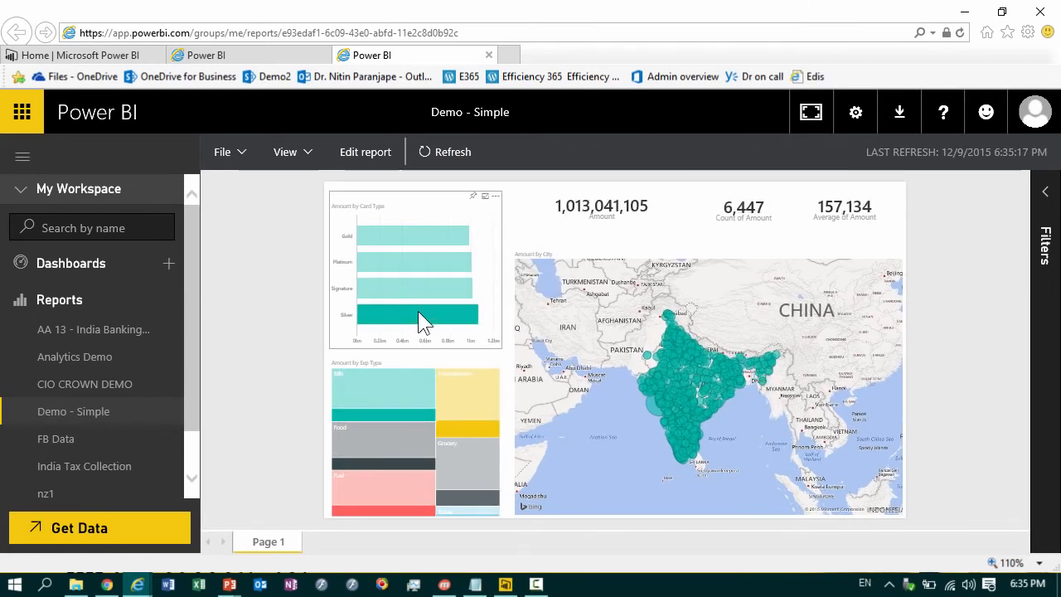
left_click(418, 311)
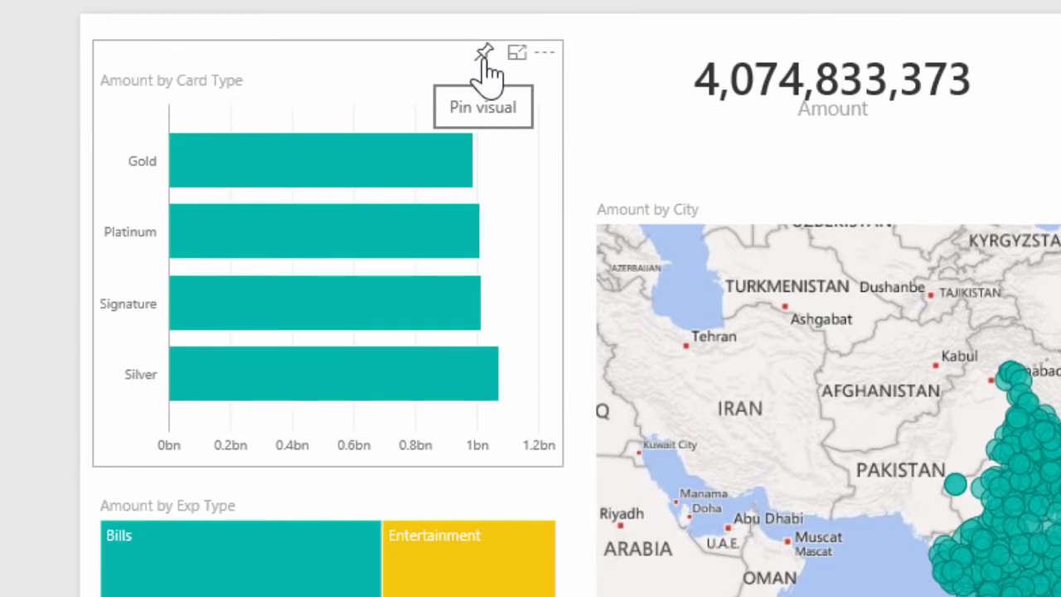
Pin the Amount by Card Type chart to a new dashboard named Demo - Simple.
left_click(486, 58)
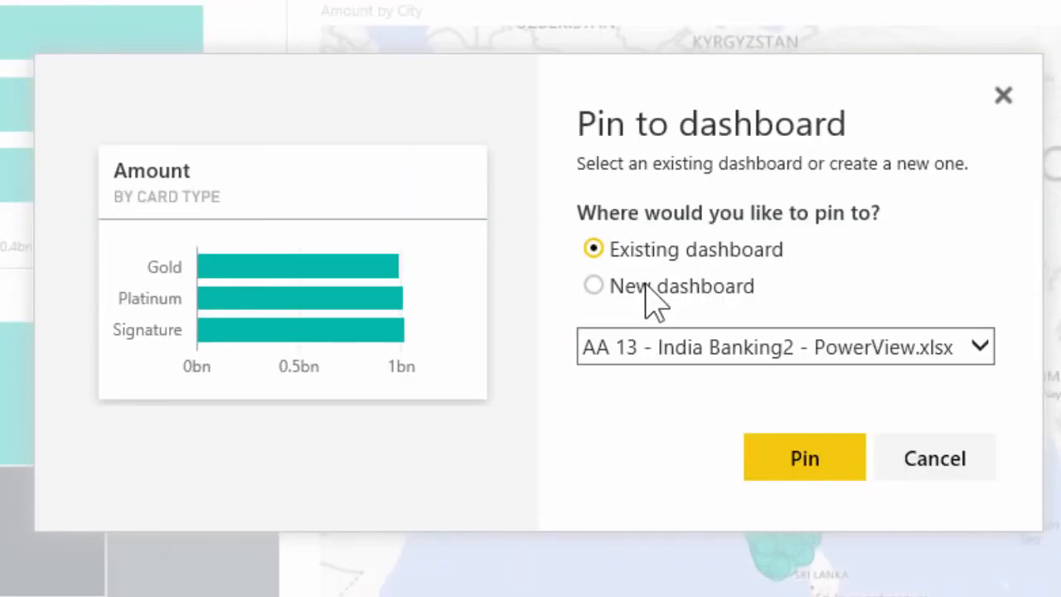
left_click(650, 291)
left_click(732, 331)
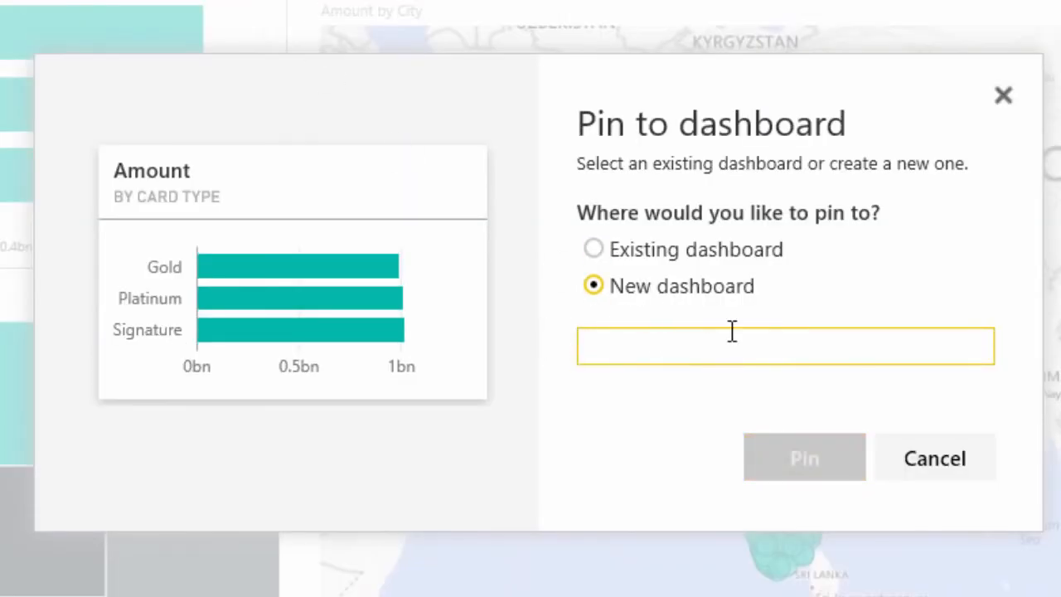
type("Demo - Simple")
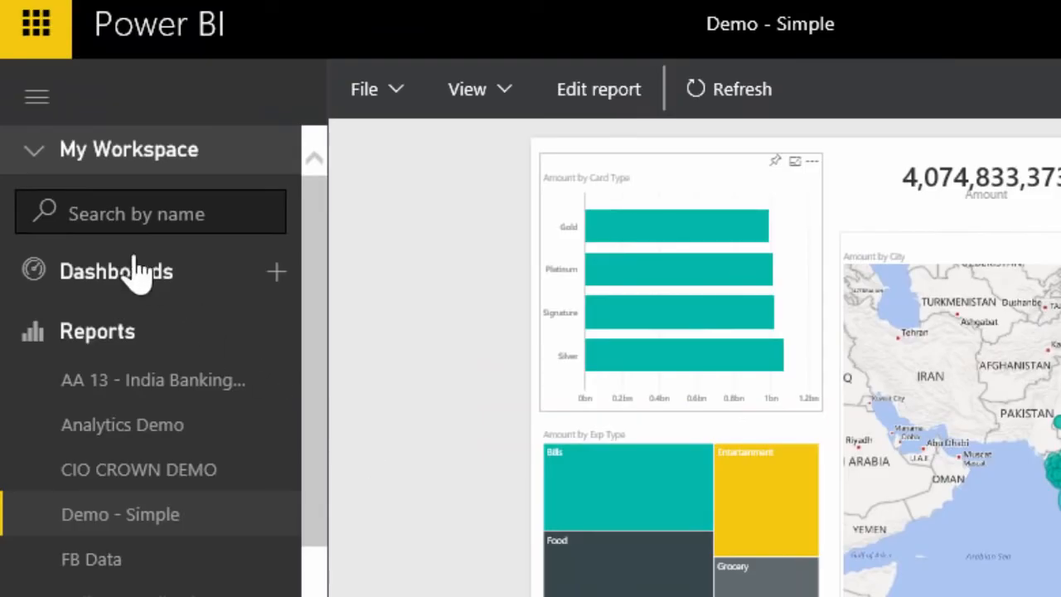
Open the Demo - Simple dashboard and view its sharing options.
left_click(135, 273)
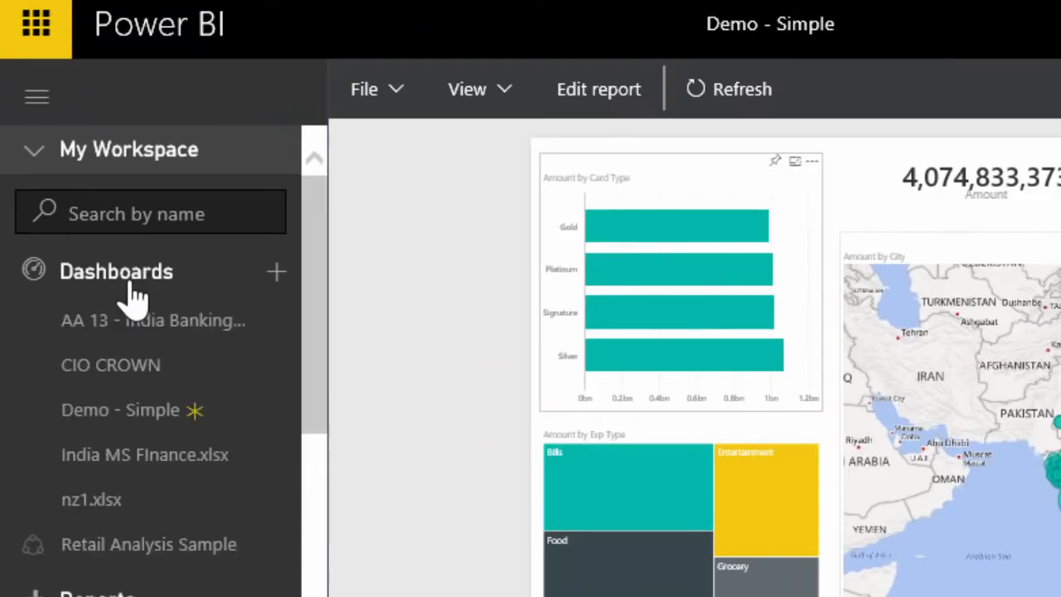
left_click(139, 427)
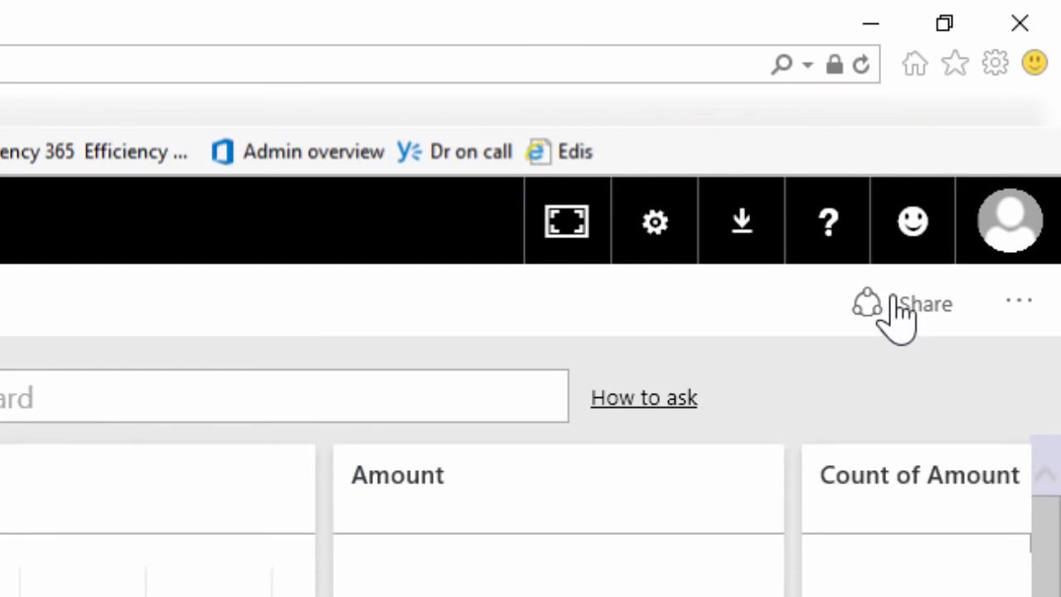
left_click(893, 303)
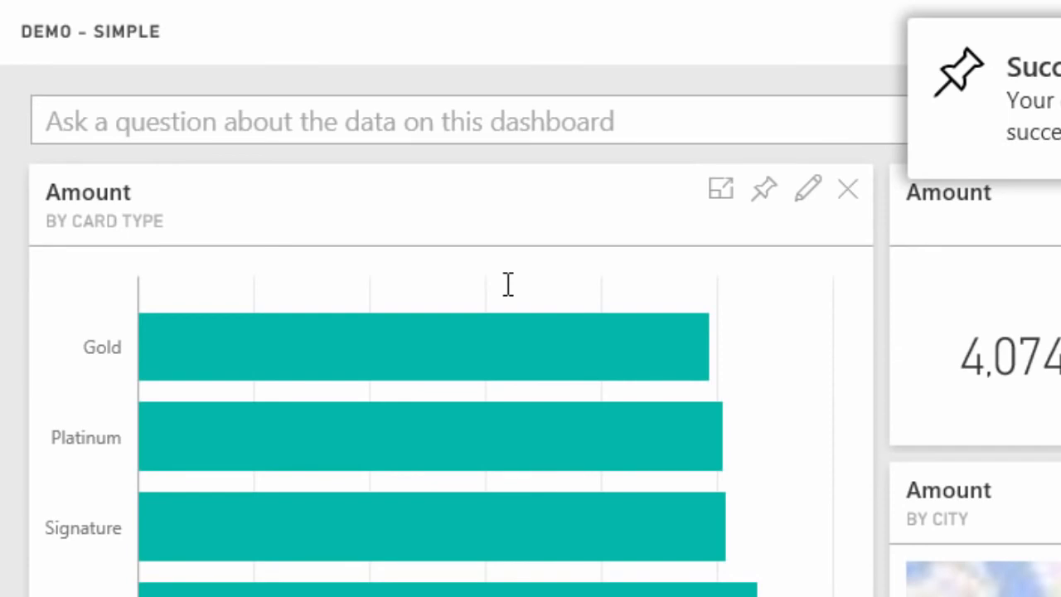
Ask the dashboard the question "total amount by card type".
left_click(249, 125)
type("tota")
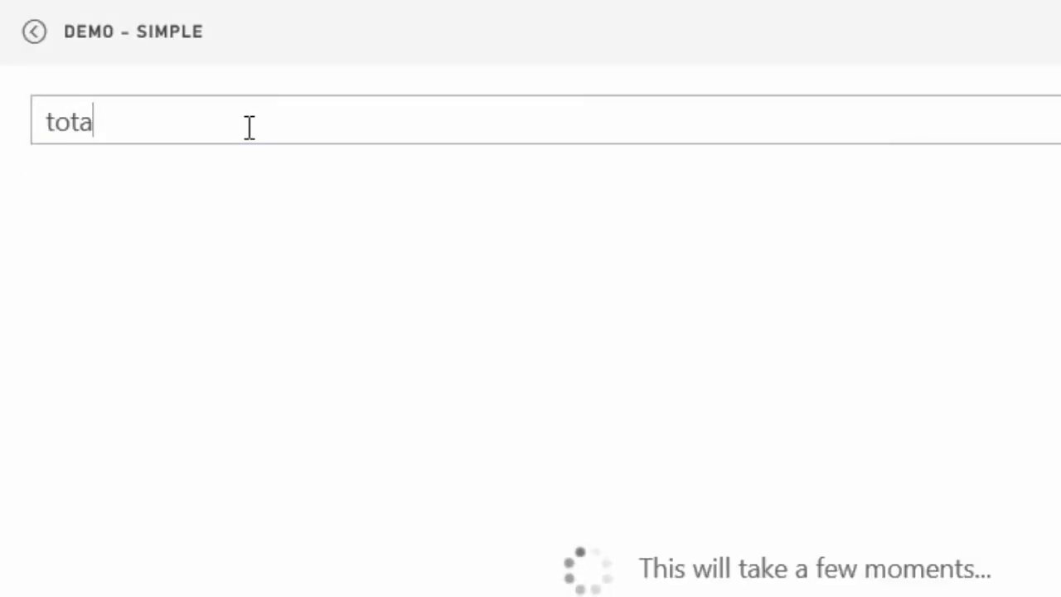
type("l amount")
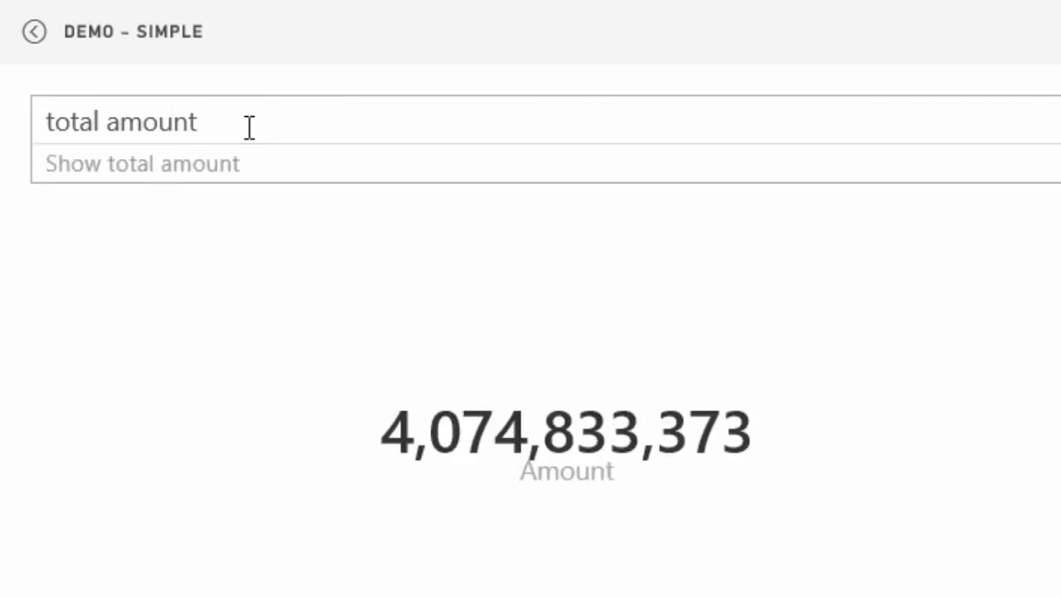
type("by car")
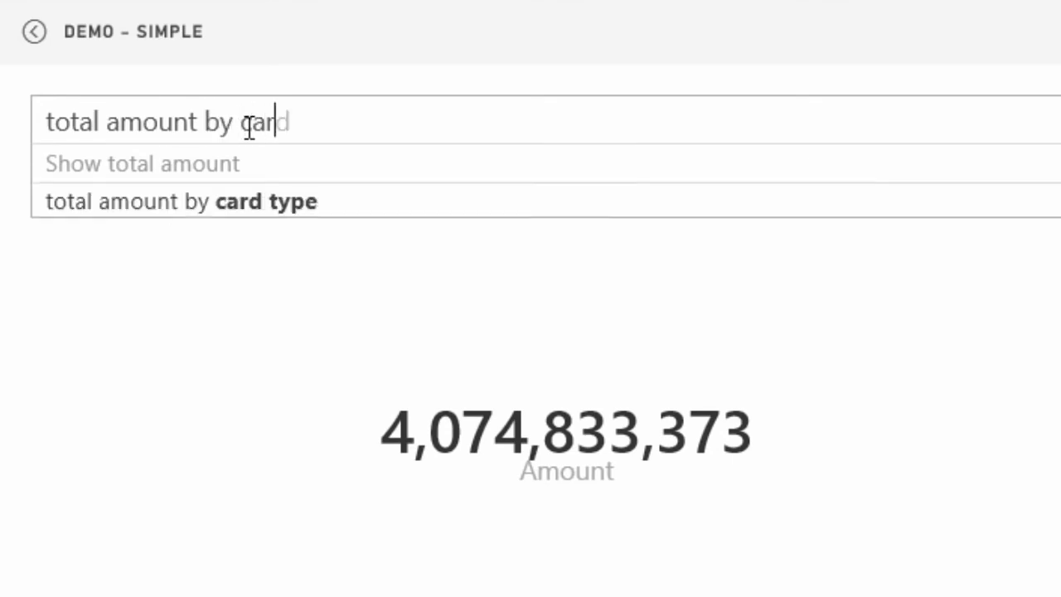
type("d type")
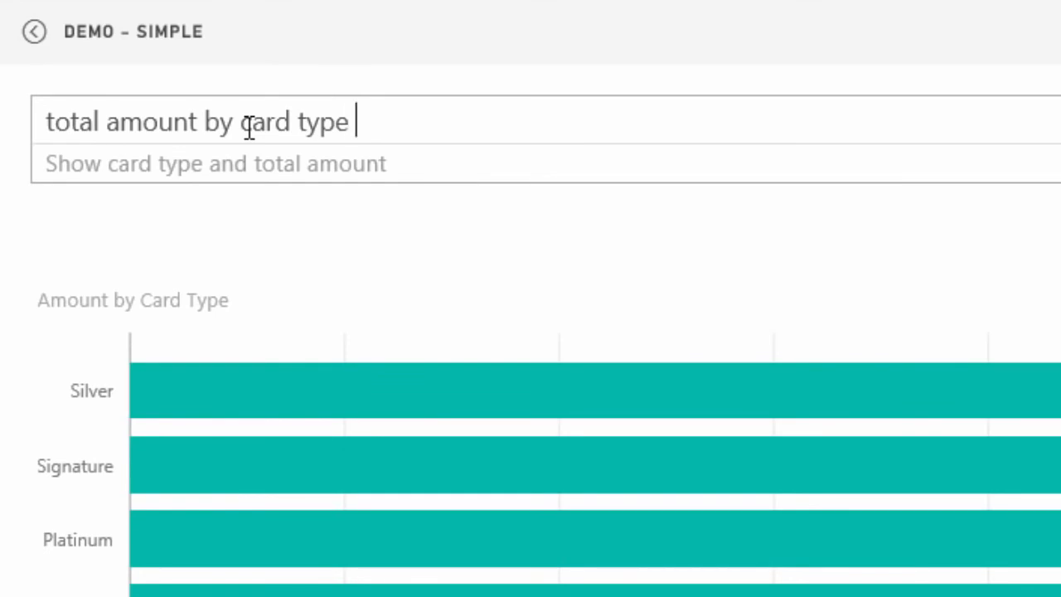
Change the dashboard question to "total amount by city as a map".
key("ctrl+BackSpace")
key("ctrl+BackSpace")
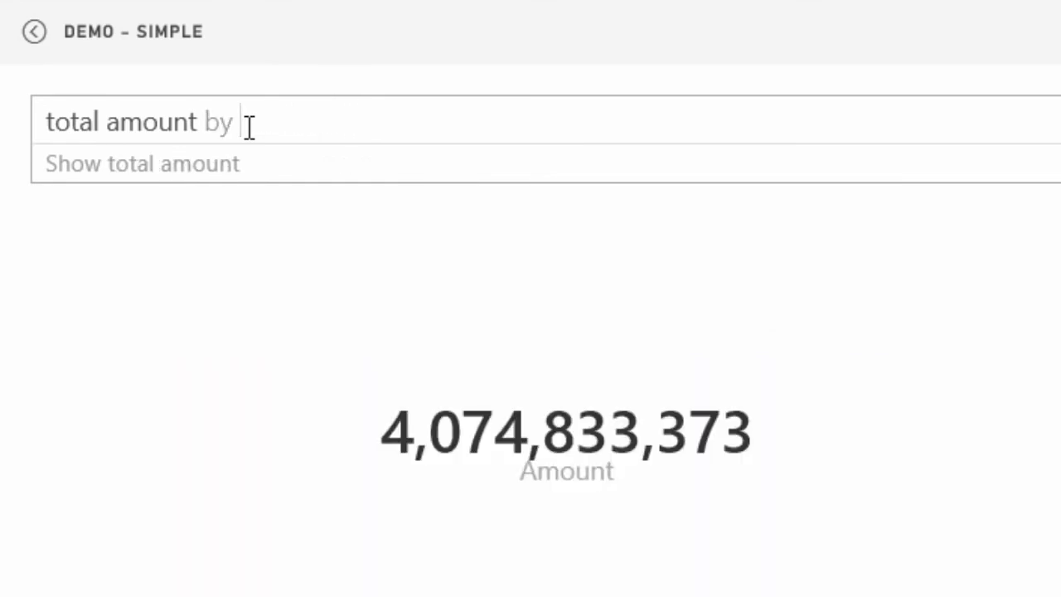
type("city")
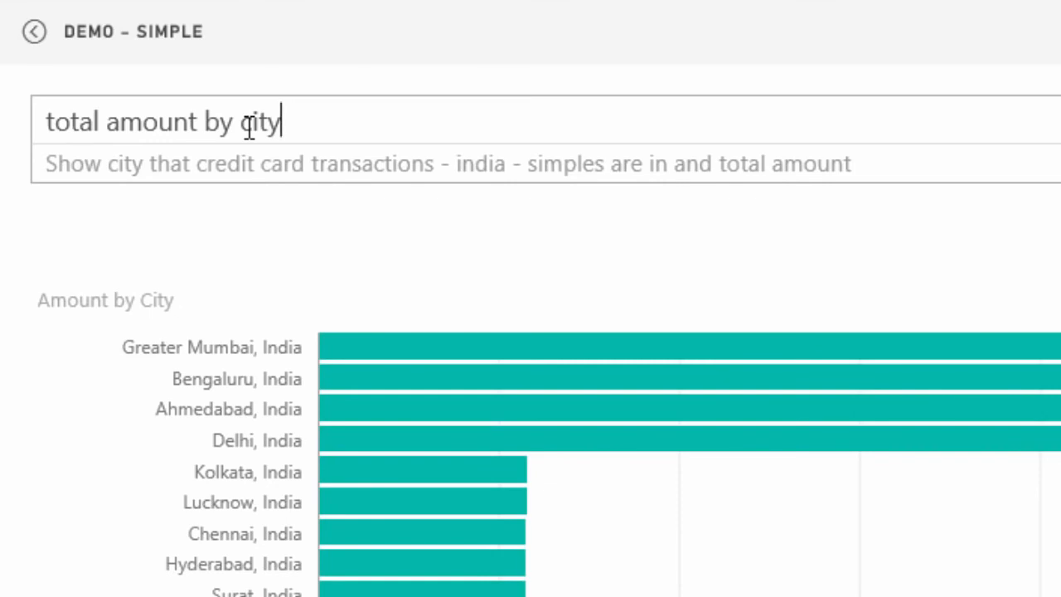
type(" as a map")
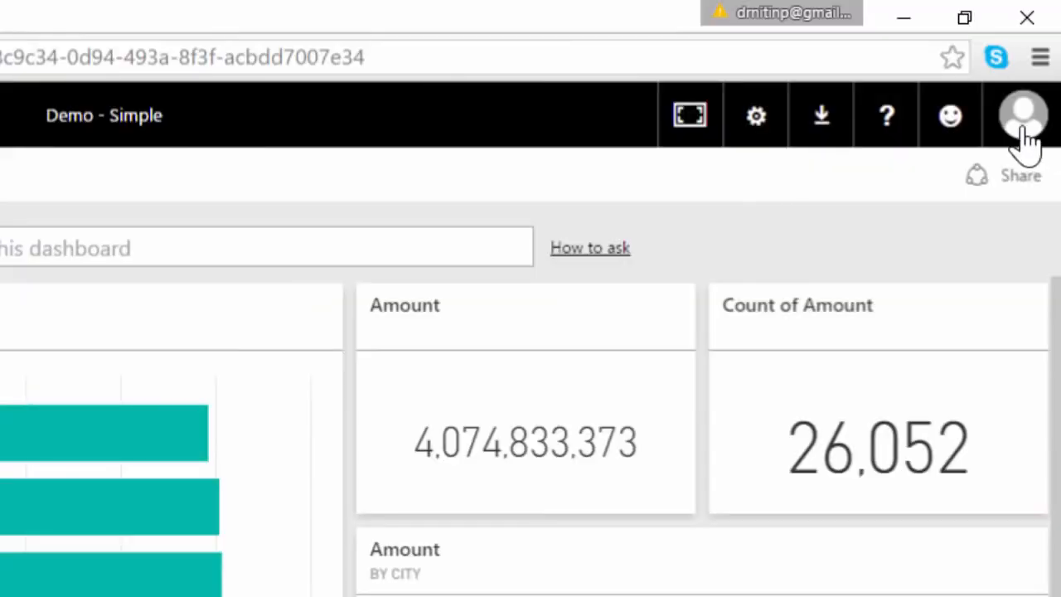
Check the signed-in account and the Dashboards list in the workspace of the shared dashboard's recipient.
left_click(1024, 134)
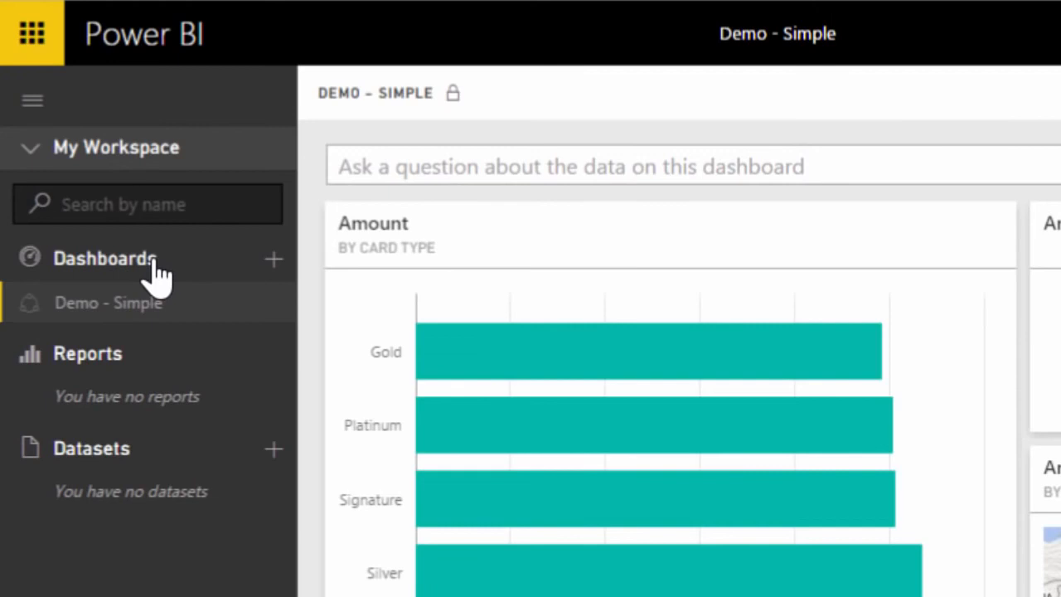
left_click(158, 275)
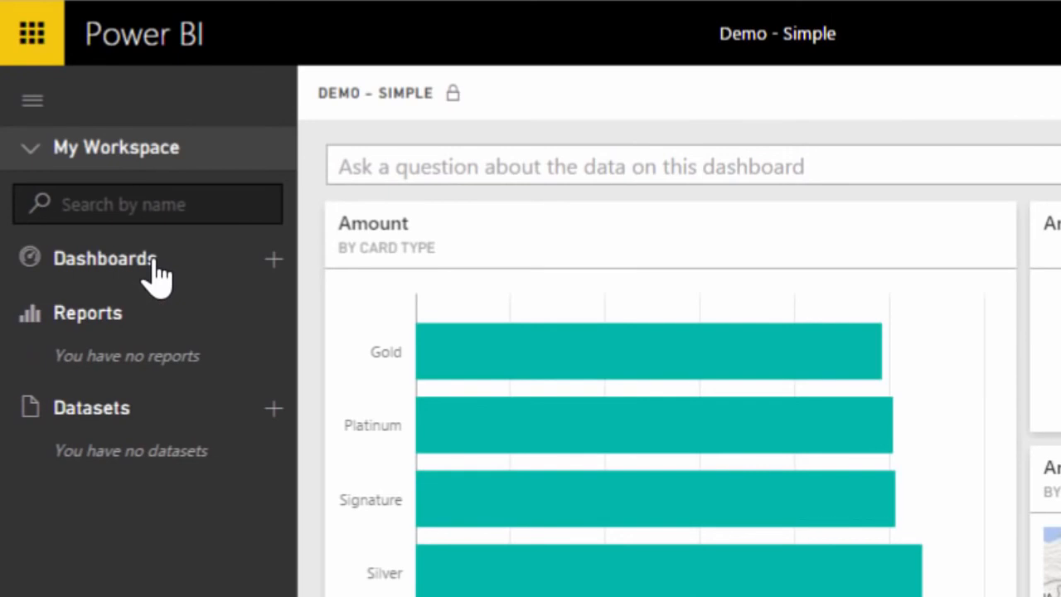
left_click(157, 275)
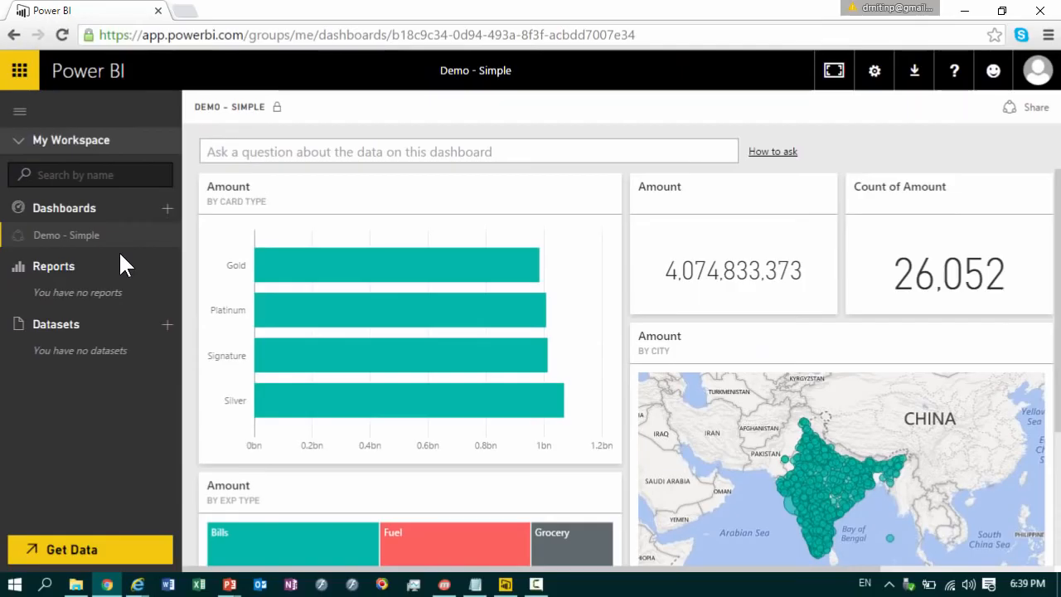
Open the report behind the shared dashboard and cross-filter it by Gold, Silver, Bills and Entertainment in turn.
left_click(636, 370)
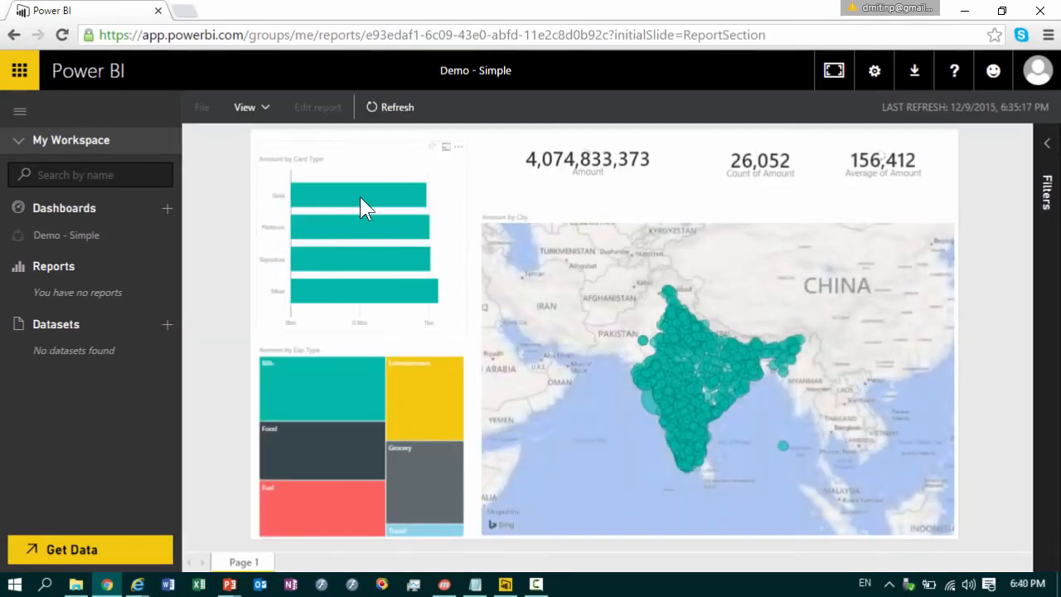
left_click(360, 197)
left_click(361, 296)
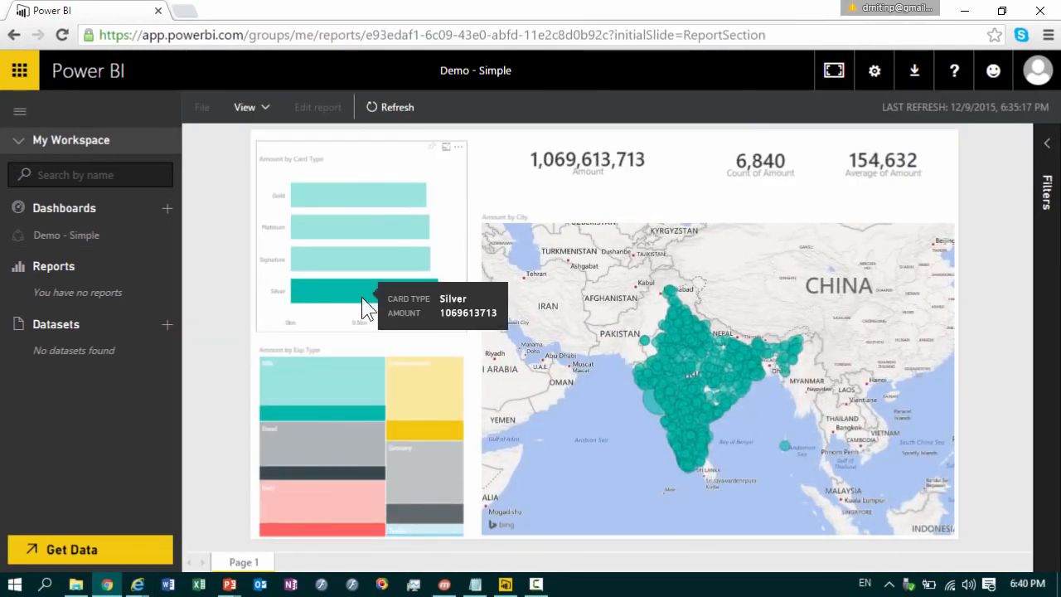
left_click(337, 382)
left_click(431, 401)
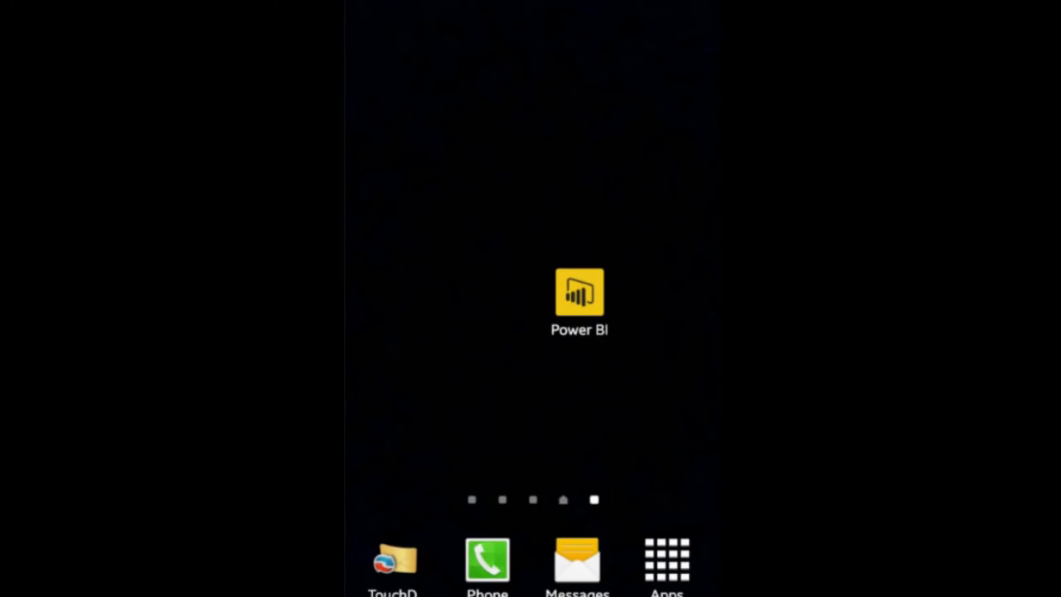
Switch to the Power BI mobile app, open the Demo - Simple dashboard and look through its tiles.
left_click(579, 292)
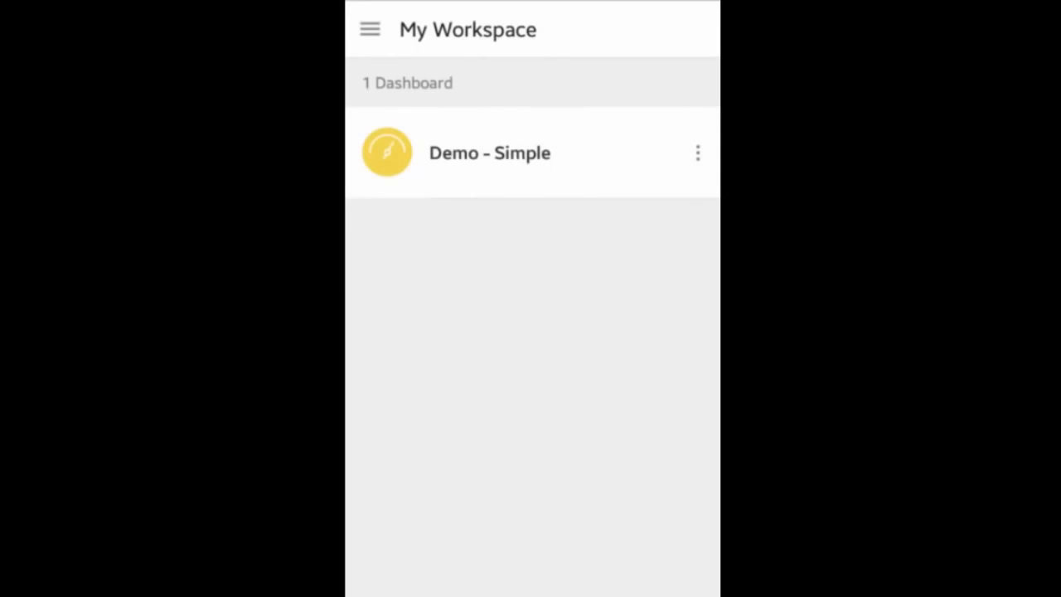
left_click(490, 152)
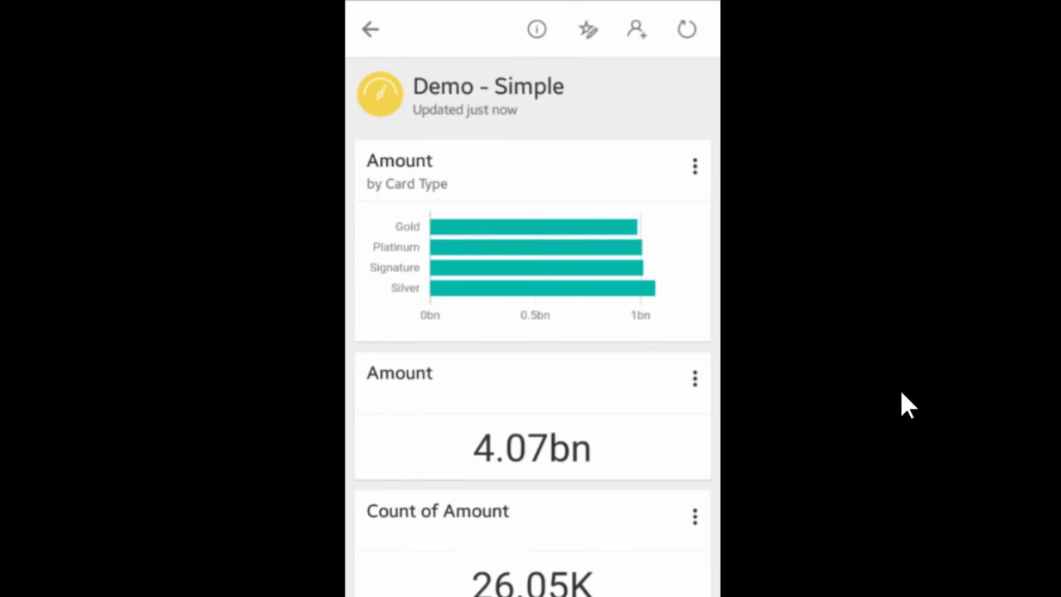
scroll(901, 393, "down", 3)
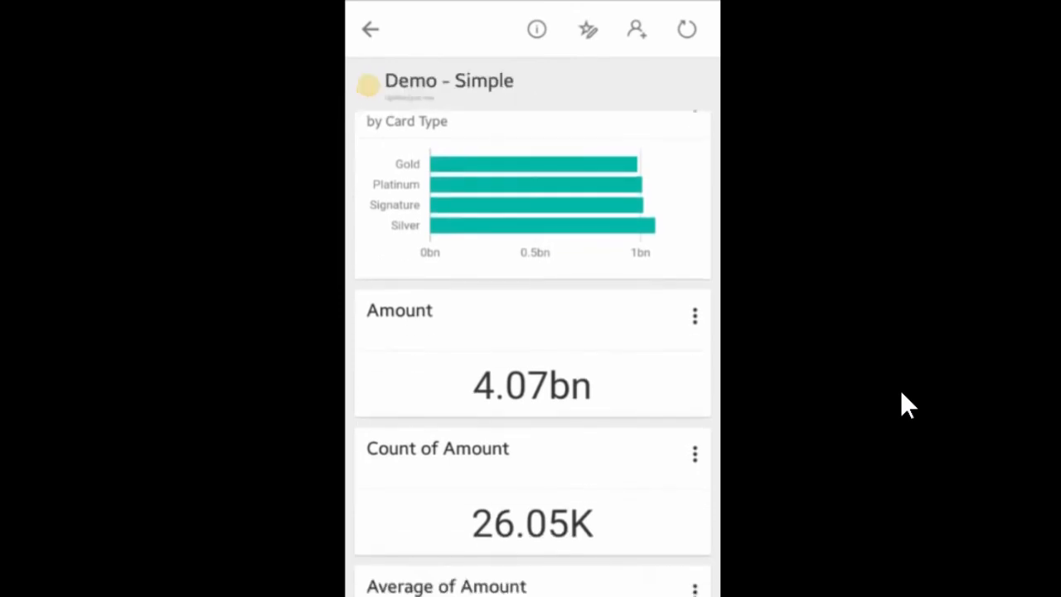
scroll(901, 393, "down", 3)
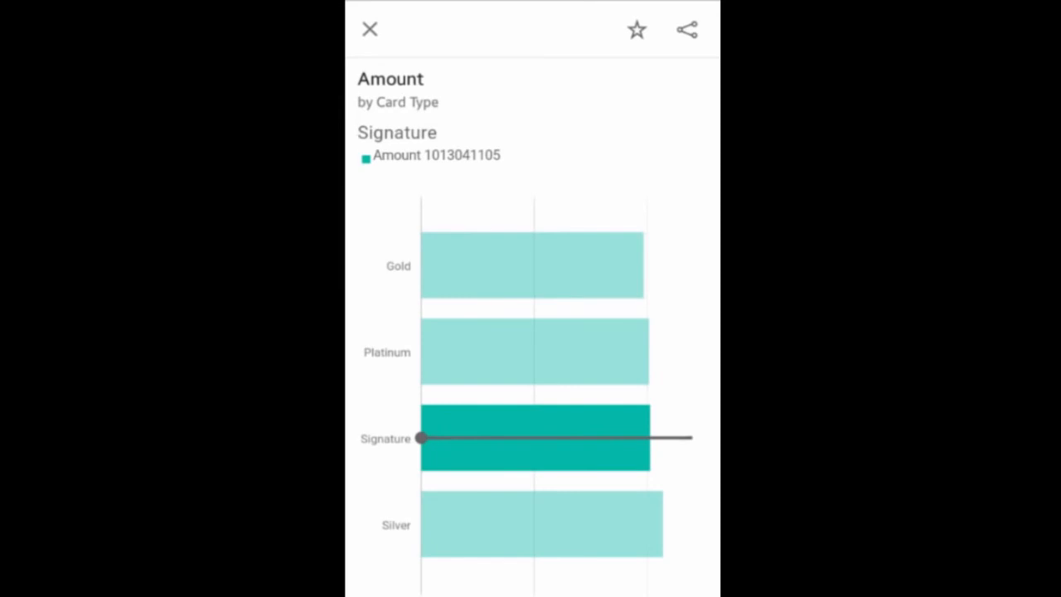
Mark the Amount by Card Type tile as a favourite in the mobile app and close it.
left_click(636, 30)
left_click(370, 30)
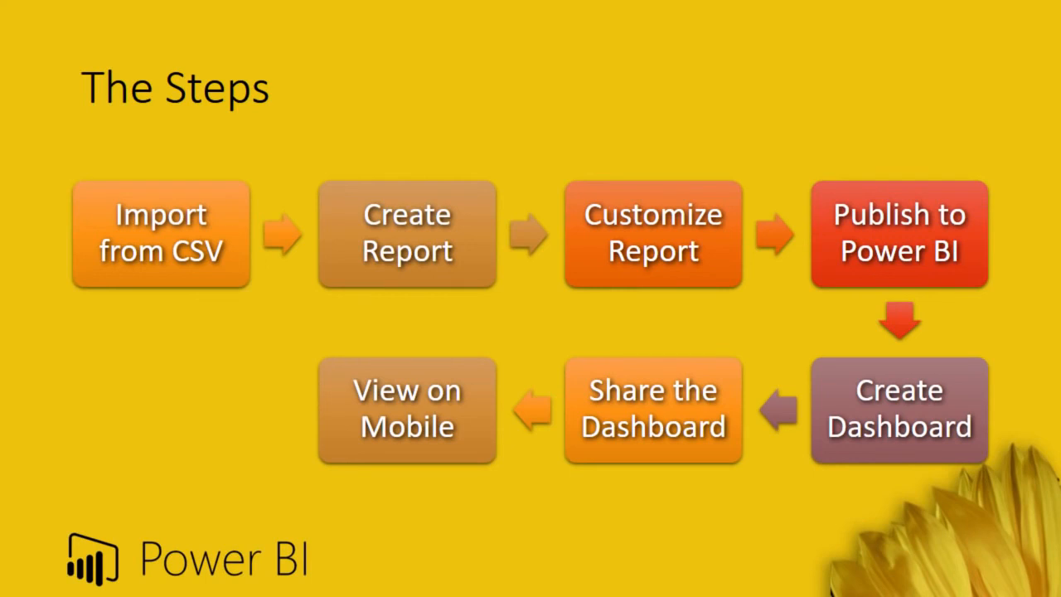
key("Right")
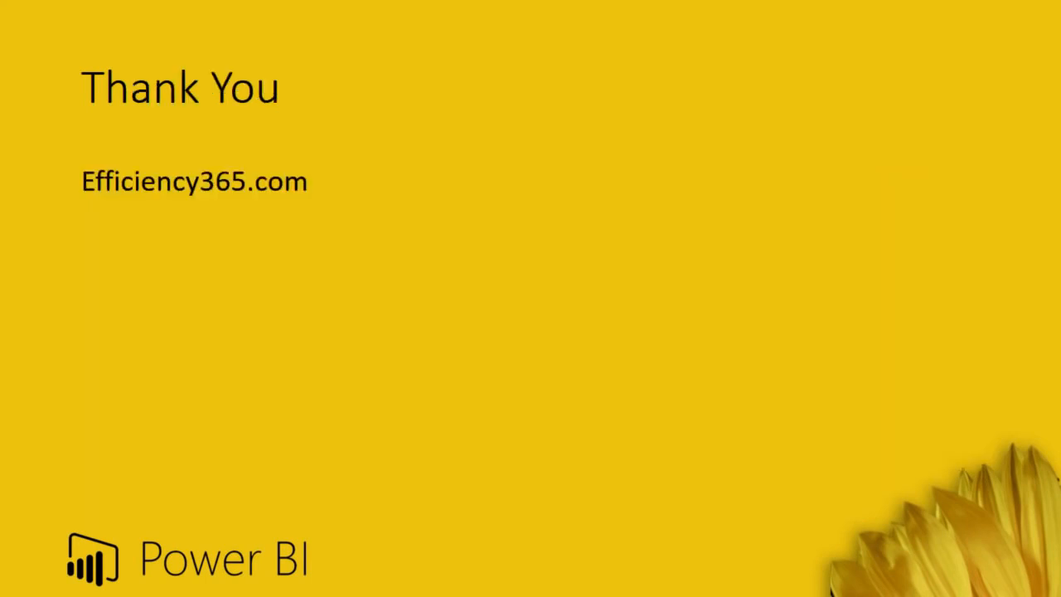